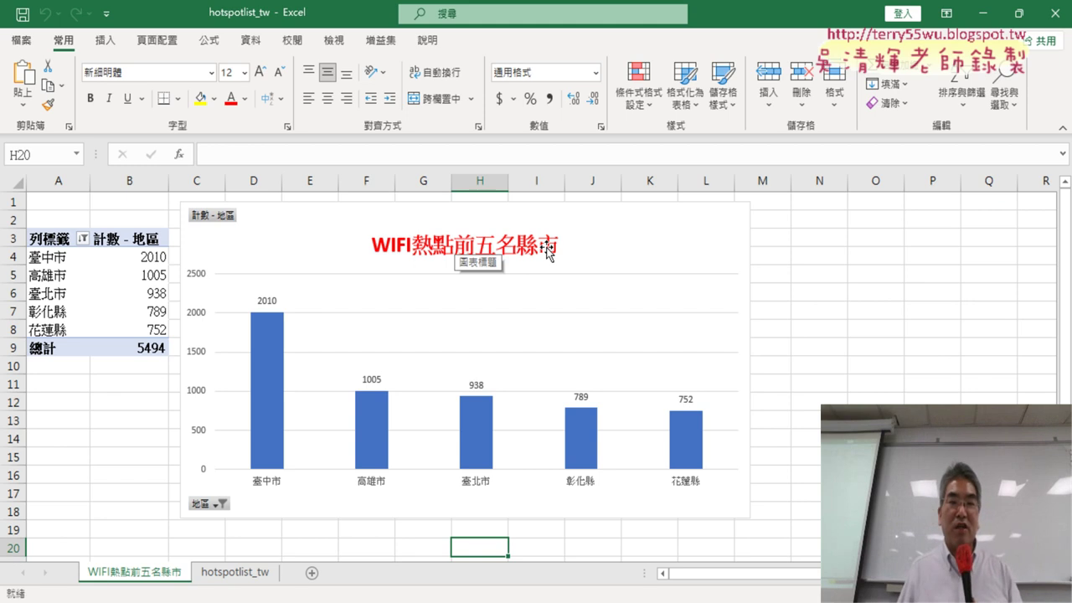
Step: Enable the 開發人員 (Developer) tab under Customize Ribbon in Excel Options and switch to it
{"action": "left_click", "coordinate": [87, 285]}
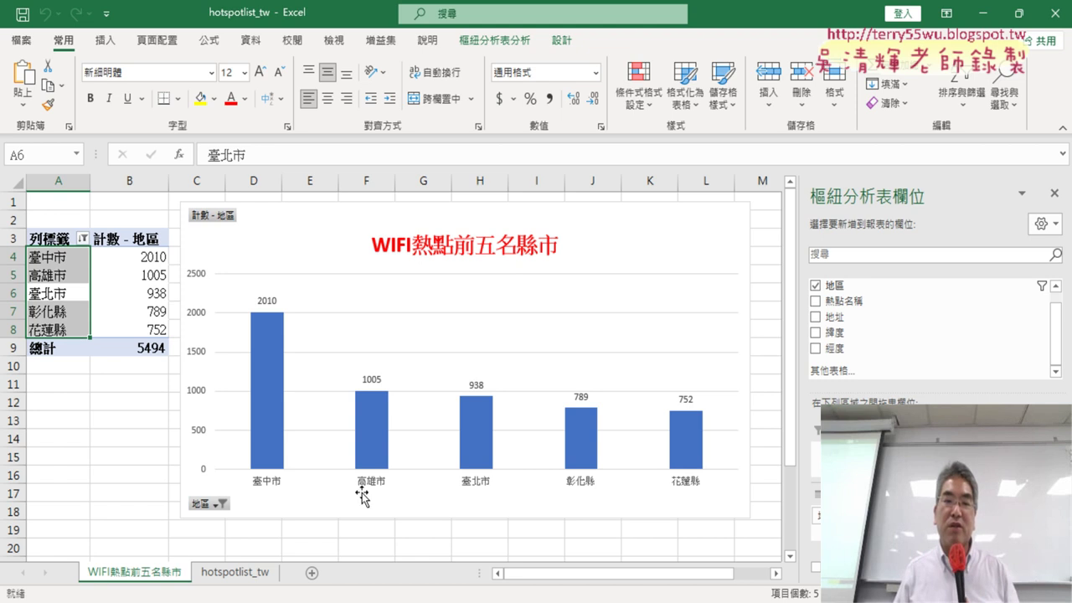
{"action": "right_click", "coordinate": [146, 578]}
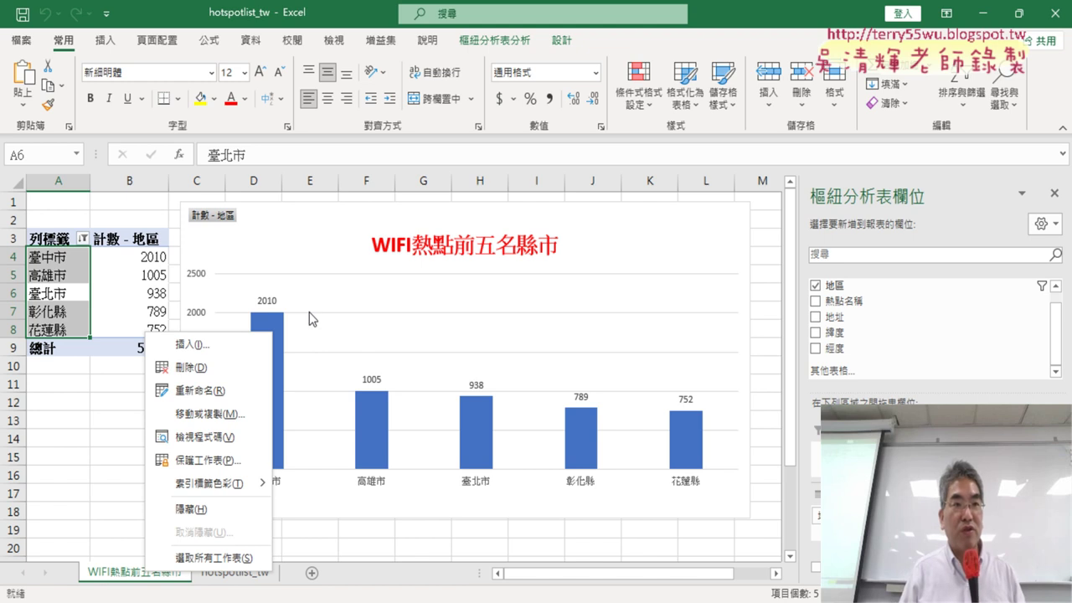
{"action": "left_click", "coordinate": [106, 13]}
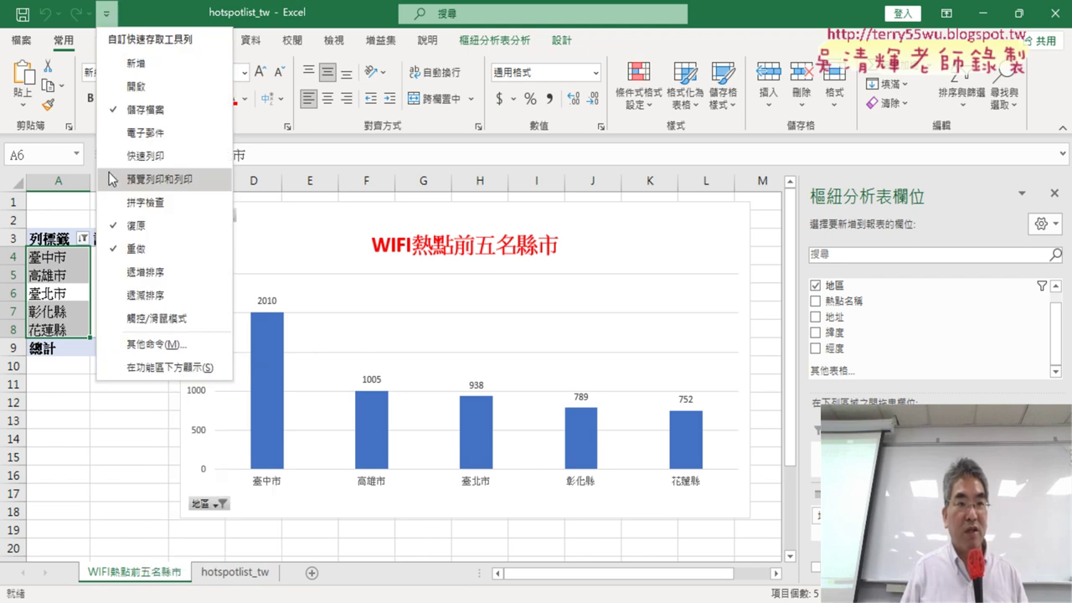
{"action": "left_click", "coordinate": [155, 340]}
{"action": "left_click", "coordinate": [234, 243]}
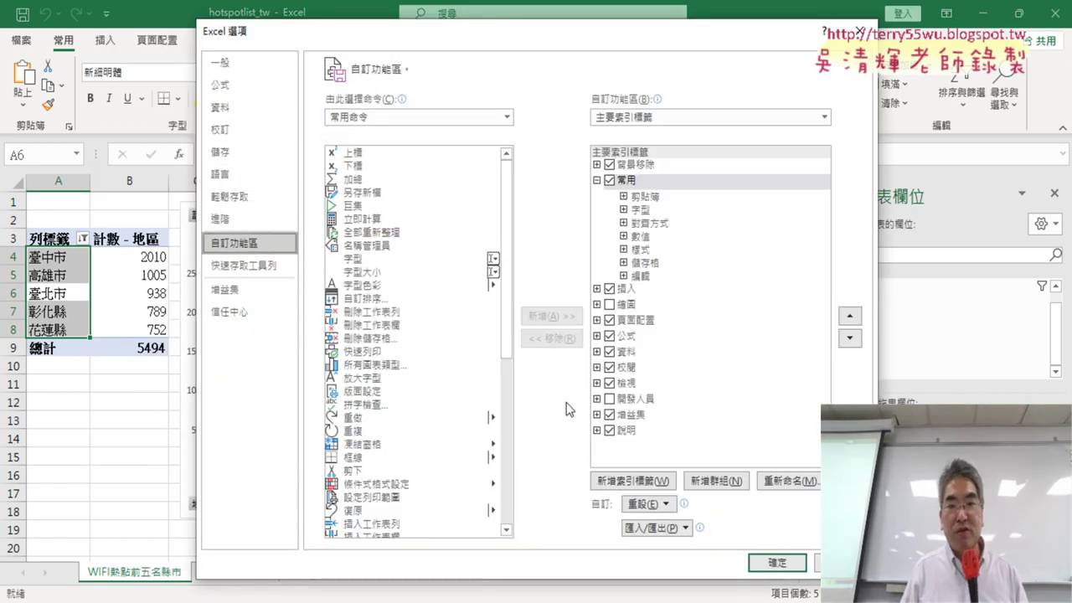
{"action": "left_click", "coordinate": [616, 400]}
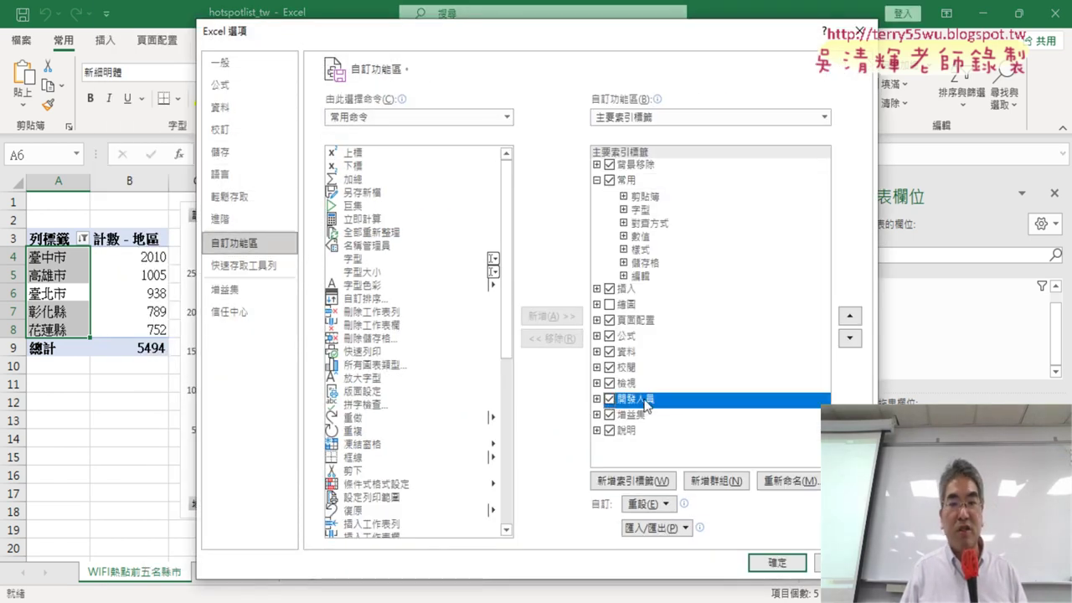
{"action": "left_click", "coordinate": [766, 563]}
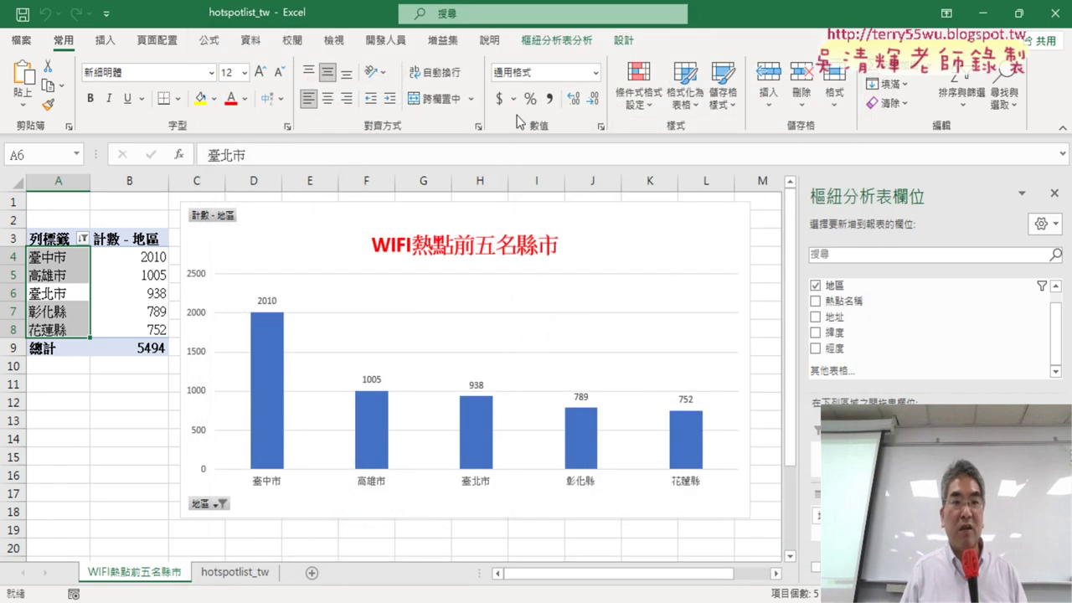
{"action": "left_click", "coordinate": [400, 42]}
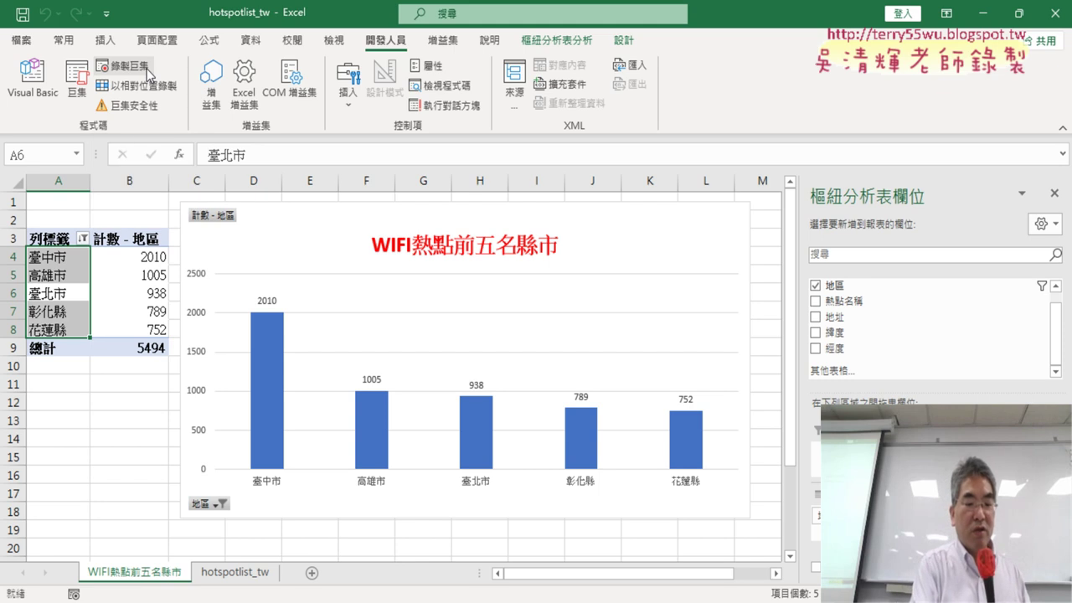
{"action": "left_click_drag", "start_coordinate": [152, 82], "coordinate": [159, 78]}
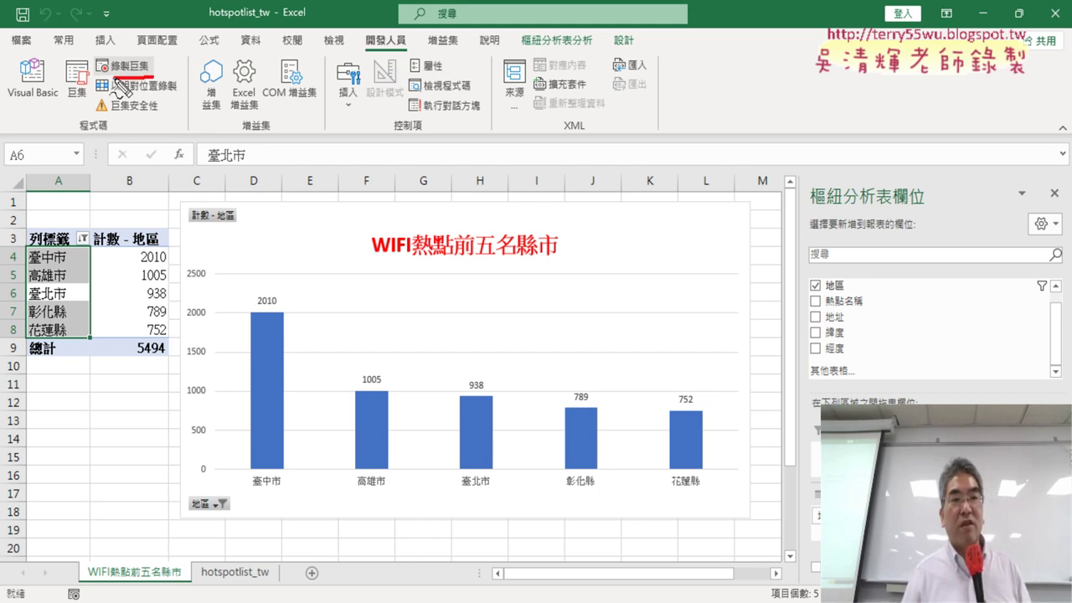
{"action": "left_click_drag", "start_coordinate": [178, 163], "coordinate": [184, 467]}
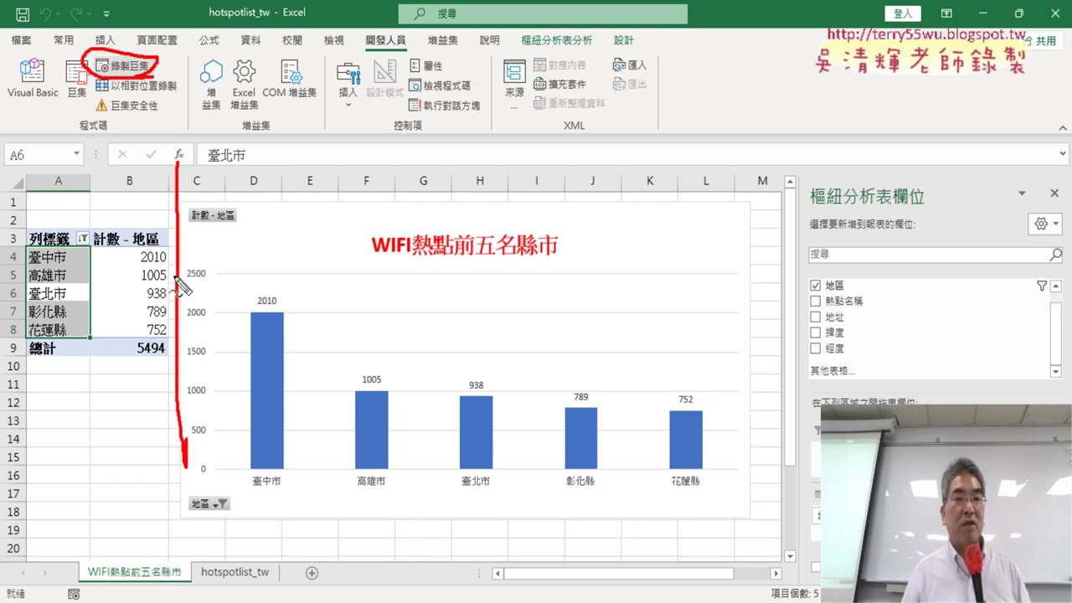
{"action": "mouse_move", "coordinate": [166, 198]}
{"action": "left_mouse_down"}
{"action": "mouse_move", "coordinate": [110, 198]}
{"action": "mouse_move", "coordinate": [125, 213]}
{"action": "left_mouse_up"}
{"action": "left_click_drag", "start_coordinate": [83, 257], "coordinate": [75, 331]}
{"action": "left_click_drag", "start_coordinate": [104, 302], "coordinate": [108, 307]}
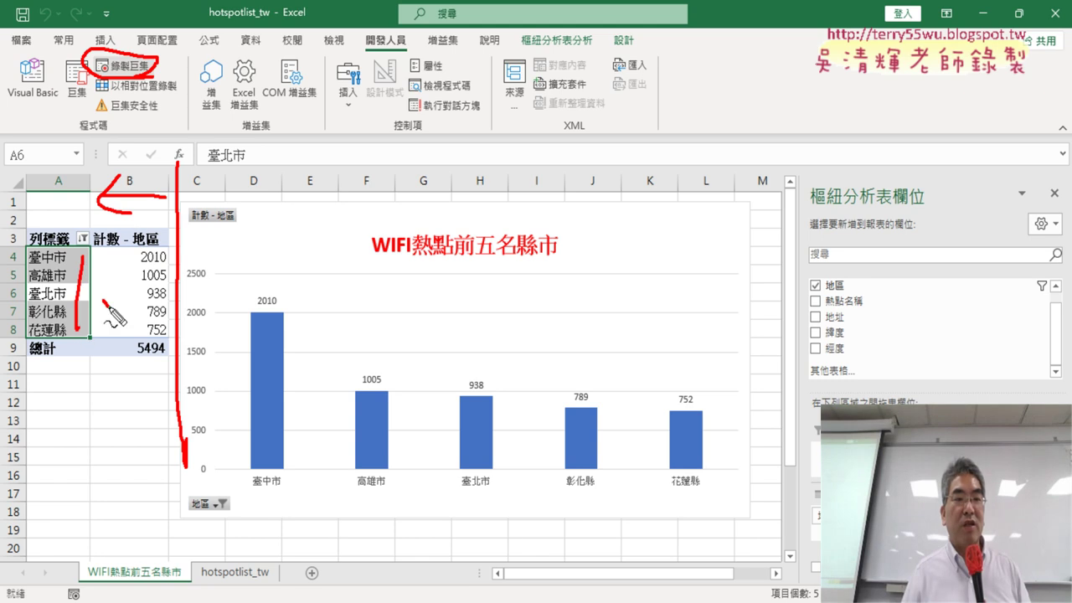
{"action": "mouse_move", "coordinate": [202, 196]}
{"action": "left_mouse_down"}
{"action": "mouse_move", "coordinate": [285, 195]}
{"action": "mouse_move", "coordinate": [268, 219]}
{"action": "left_mouse_up"}
{"action": "left_click_drag", "start_coordinate": [318, 287], "coordinate": [392, 333]}
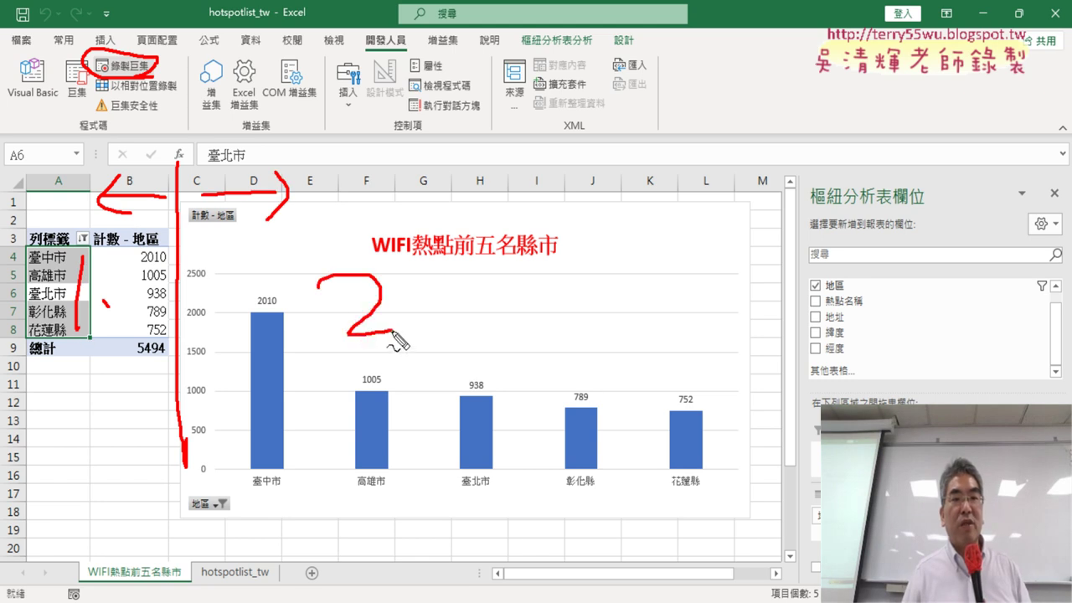
{"action": "left_click", "coordinate": [408, 334]}
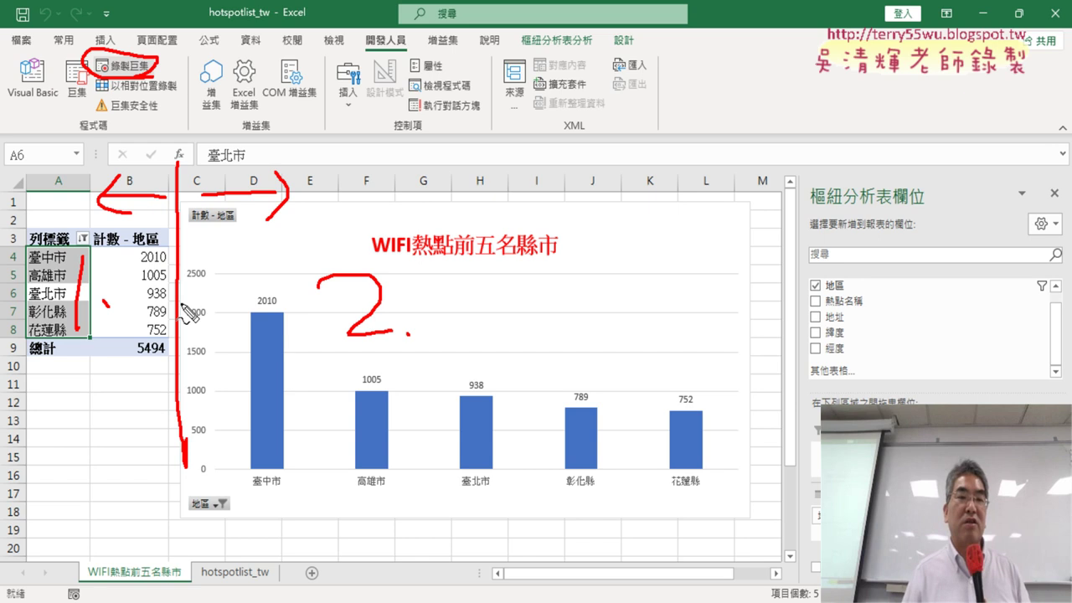
{"action": "left_click_drag", "start_coordinate": [171, 303], "coordinate": [278, 300]}
{"action": "left_click_drag", "start_coordinate": [240, 265], "coordinate": [247, 365]}
{"action": "left_click_drag", "start_coordinate": [72, 366], "coordinate": [416, 362]}
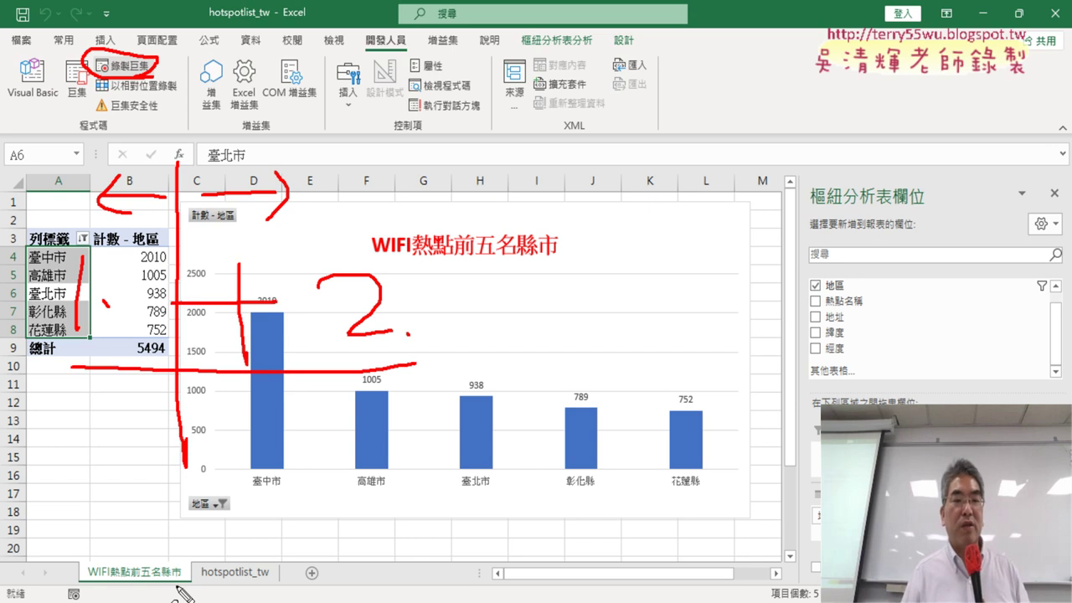
{"action": "left_click_drag", "start_coordinate": [186, 586], "coordinate": [205, 560]}
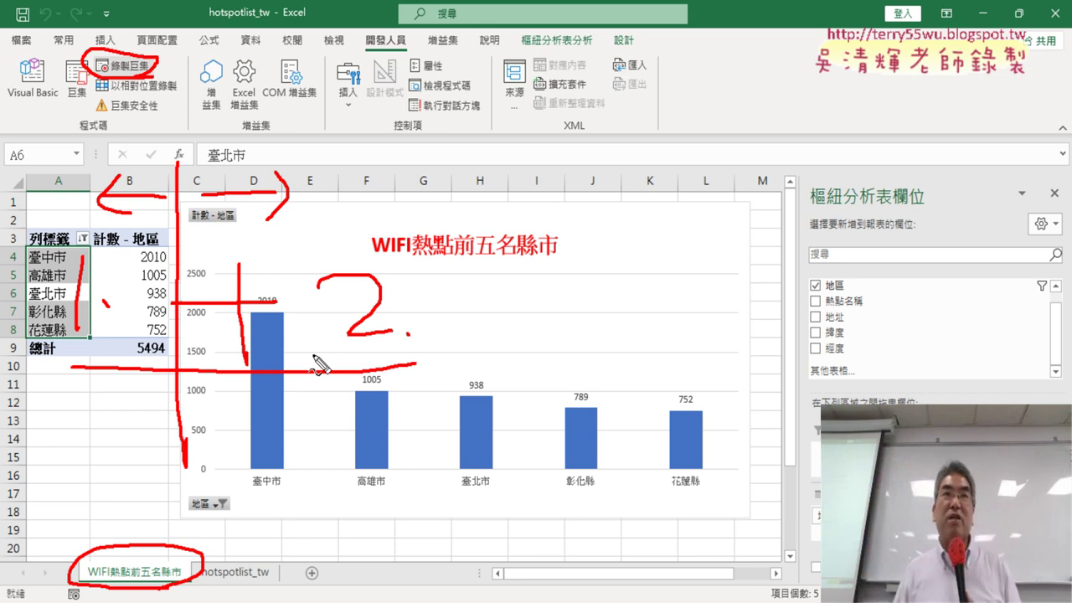
{"action": "key", "text": "Escape"}
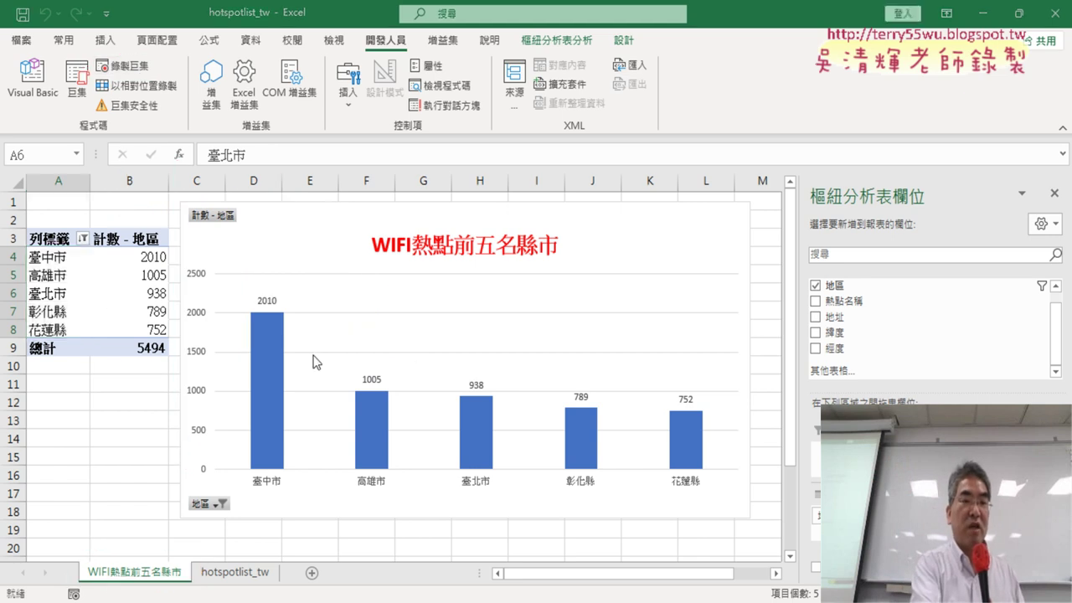
Step: Delete the WIFI熱點前五名縣市 sheet, then return to the 開發人員 tab
{"action": "right_click", "coordinate": [161, 577]}
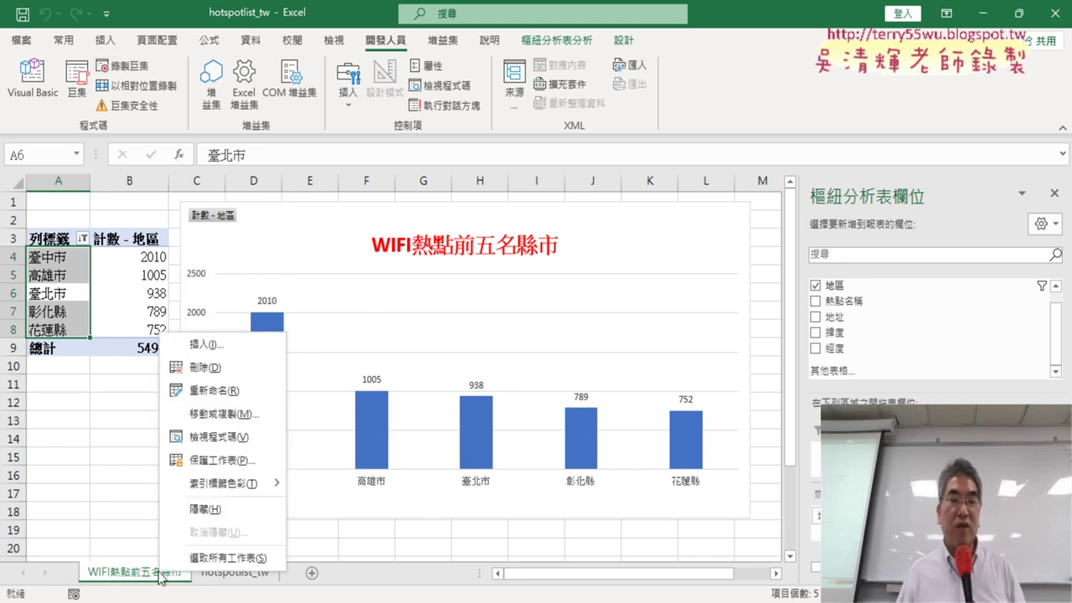
{"action": "left_click", "coordinate": [229, 366]}
{"action": "left_click", "coordinate": [506, 355]}
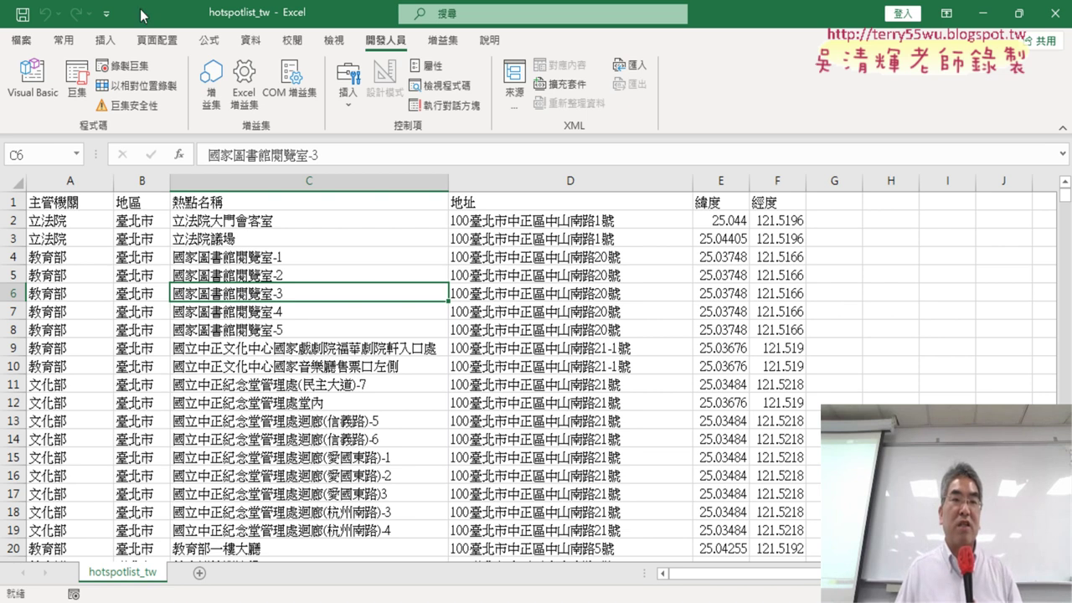
{"action": "left_click", "coordinate": [105, 44]}
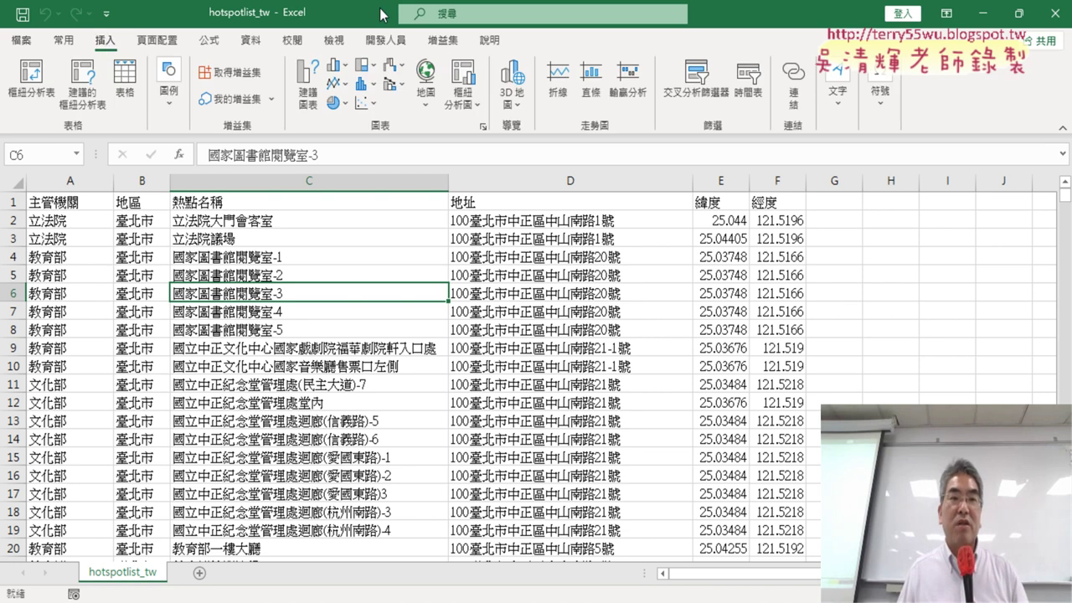
{"action": "left_click", "coordinate": [386, 40]}
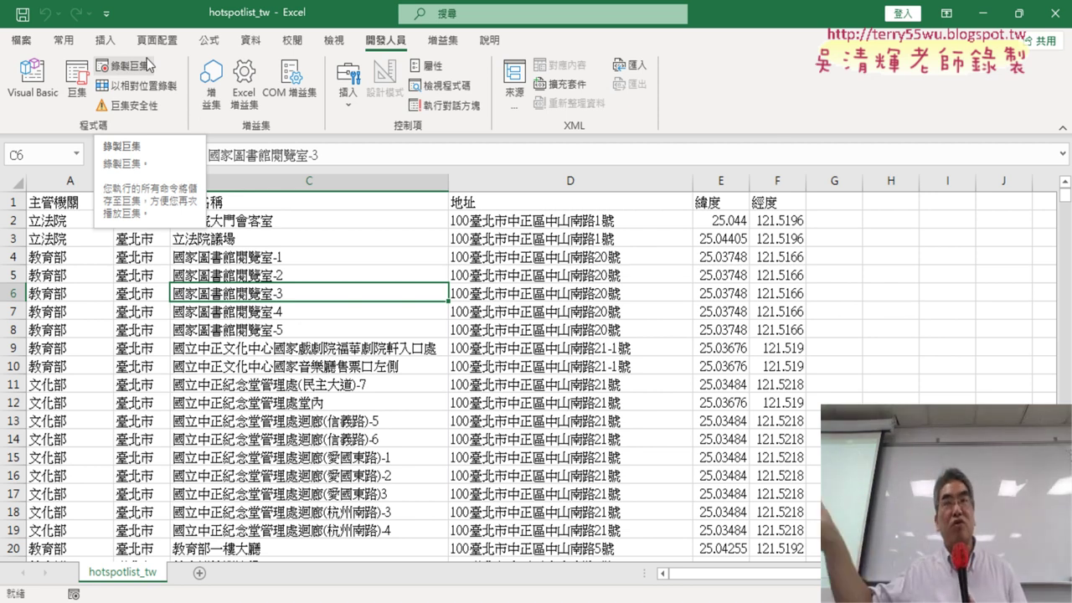
Step: Begin recording a macro named 樞紐表, stored in 現用活頁簿 (this workbook)
{"action": "left_click", "coordinate": [140, 67]}
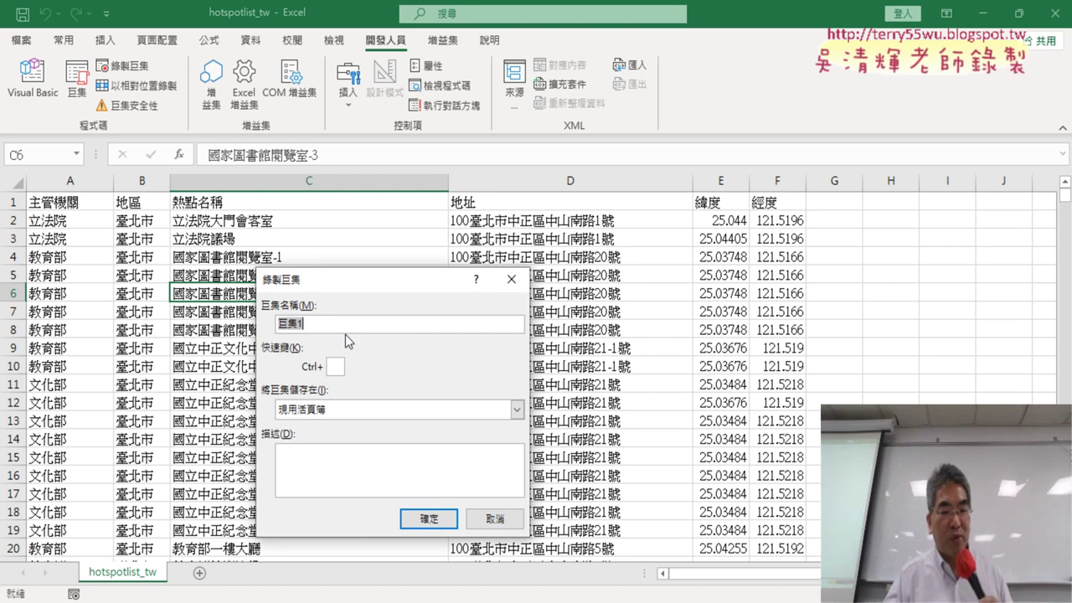
{"action": "type", "text": "ㄕ"}
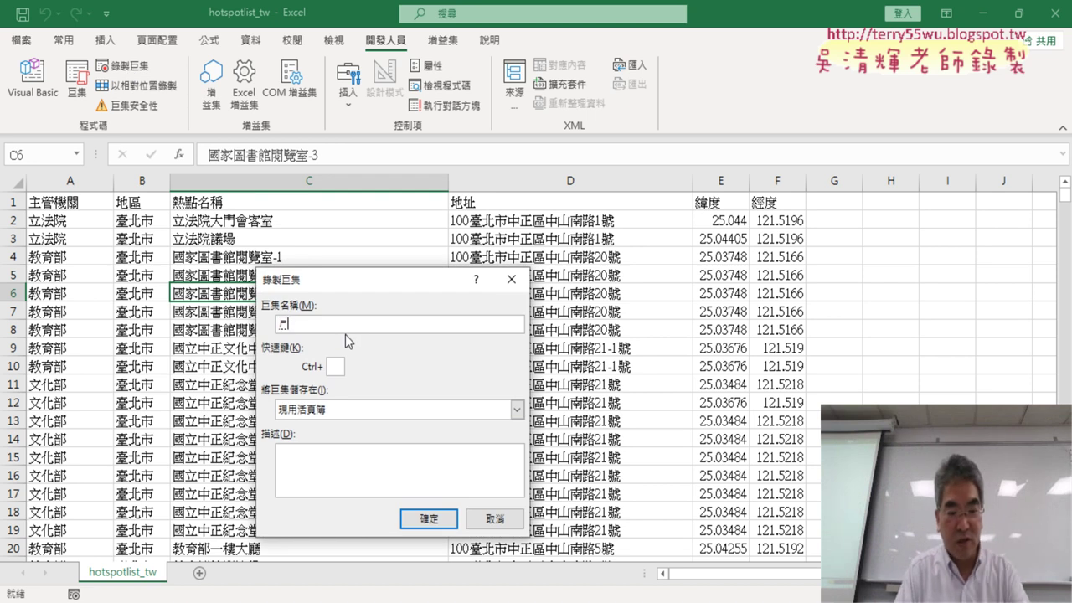
{"action": "type", "text": "標線ㄅㄧ"}
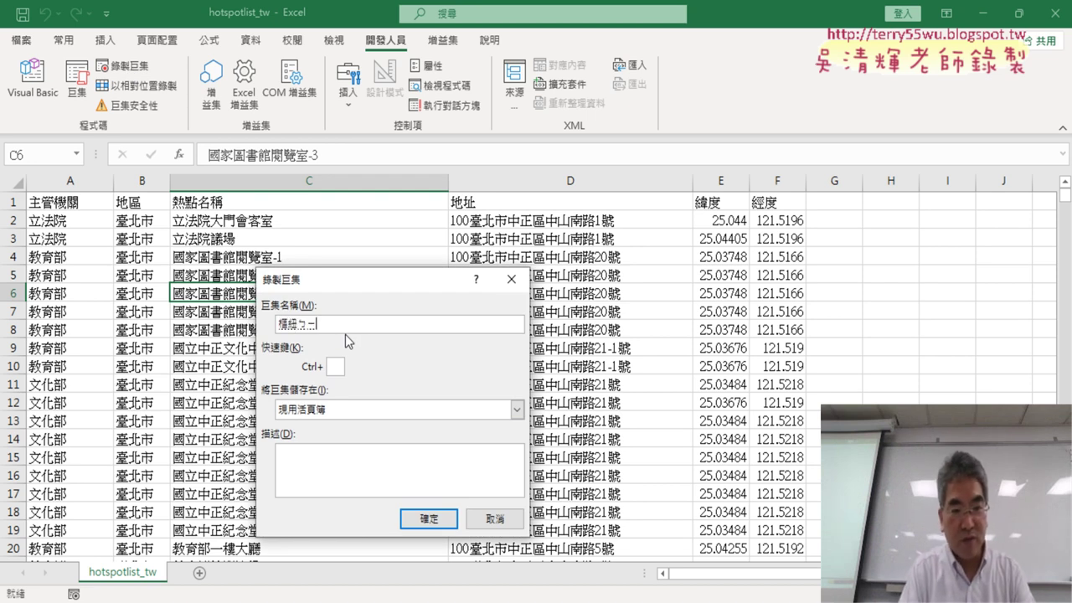
{"action": "type", "text": "樞紐表"}
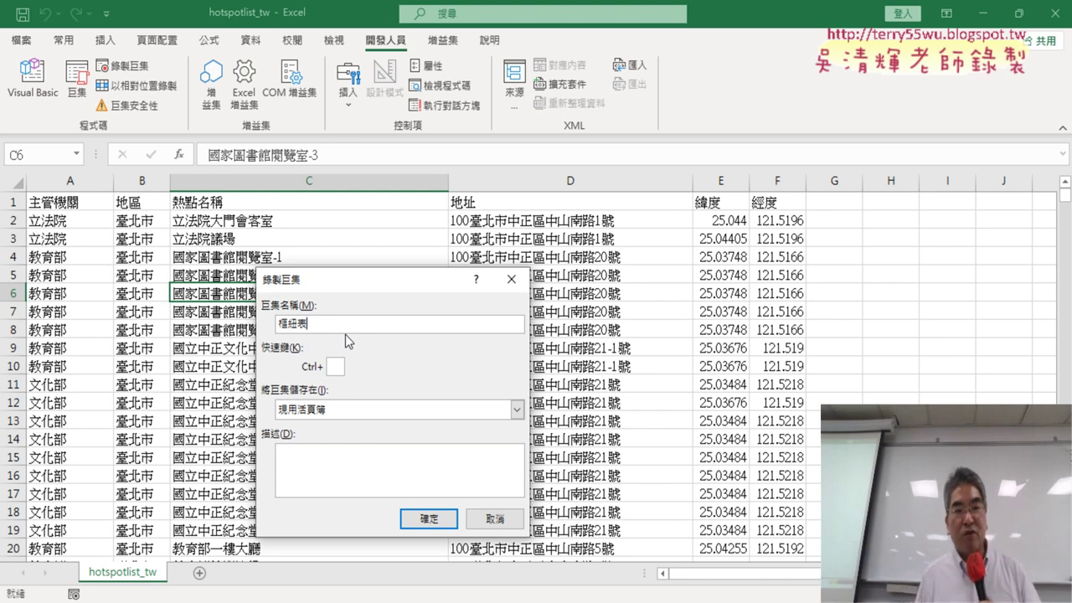
{"action": "left_click", "coordinate": [425, 520]}
Step: Insert a pivot table on a new sheet and add 地區 to Values to count hotspots per county
{"action": "left_click", "coordinate": [103, 39]}
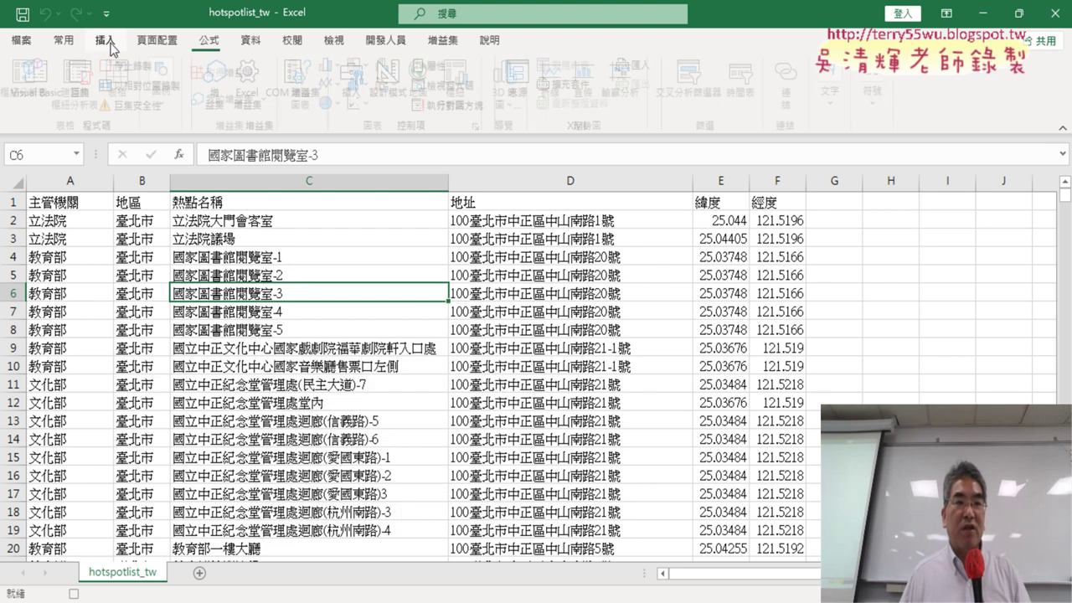
{"action": "left_click", "coordinate": [39, 93]}
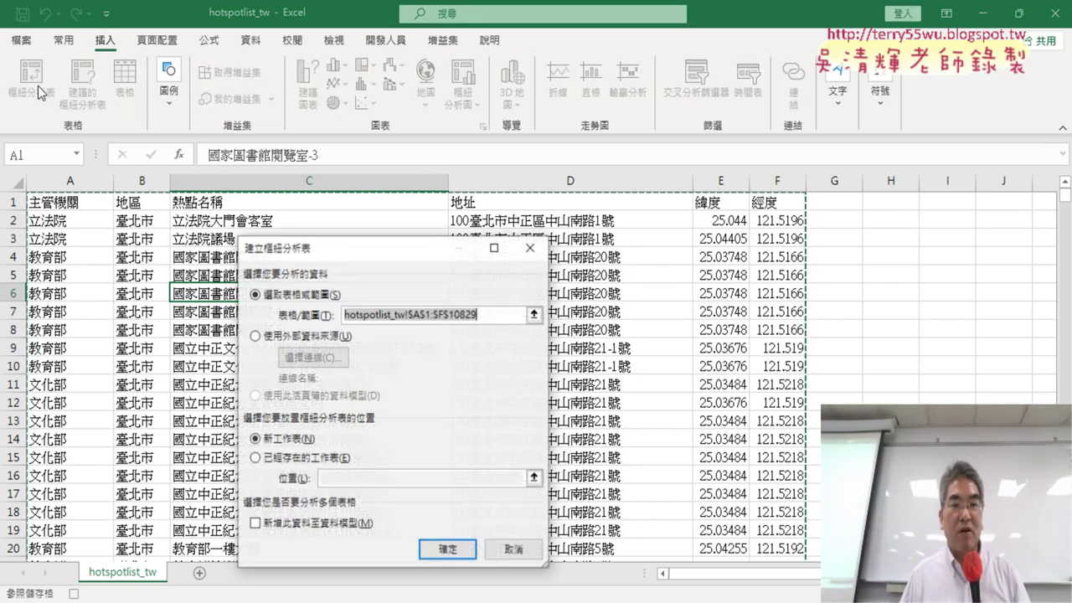
{"action": "left_click", "coordinate": [451, 550]}
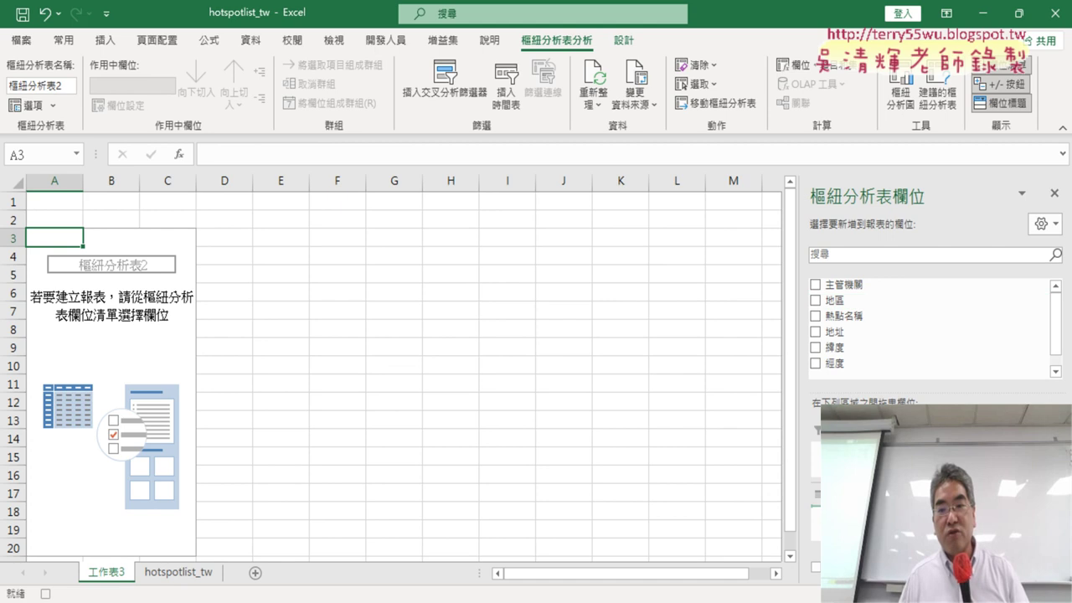
{"action": "left_click_drag", "start_coordinate": [862, 338], "coordinate": [879, 342]}
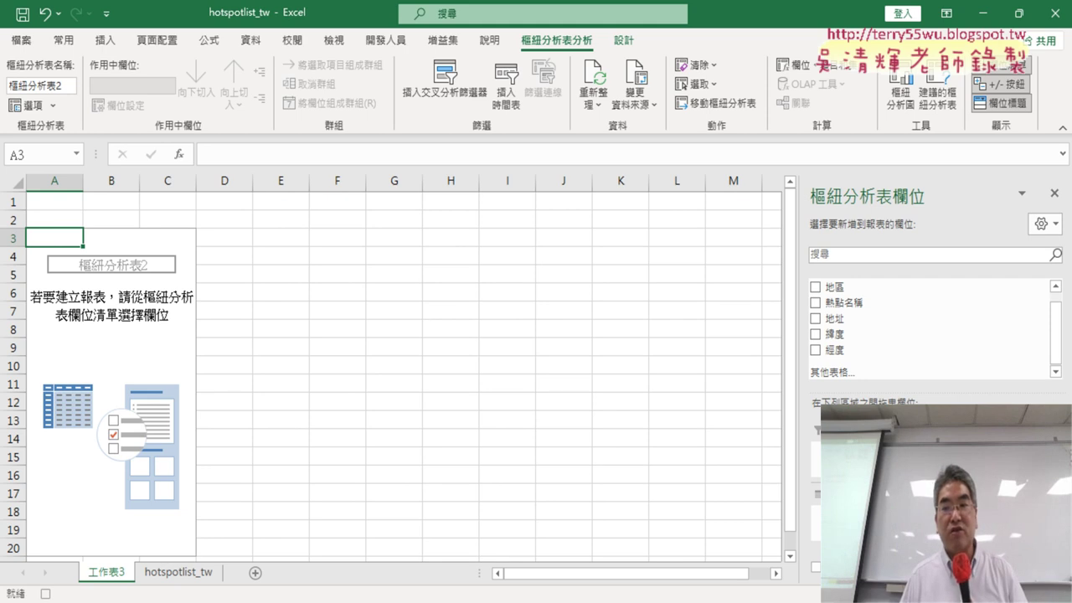
{"action": "mouse_move", "coordinate": [825, 287]}
{"action": "left_mouse_down"}
{"action": "mouse_move", "coordinate": [997, 528]}
{"action": "mouse_move", "coordinate": [888, 528]}
{"action": "left_mouse_up"}
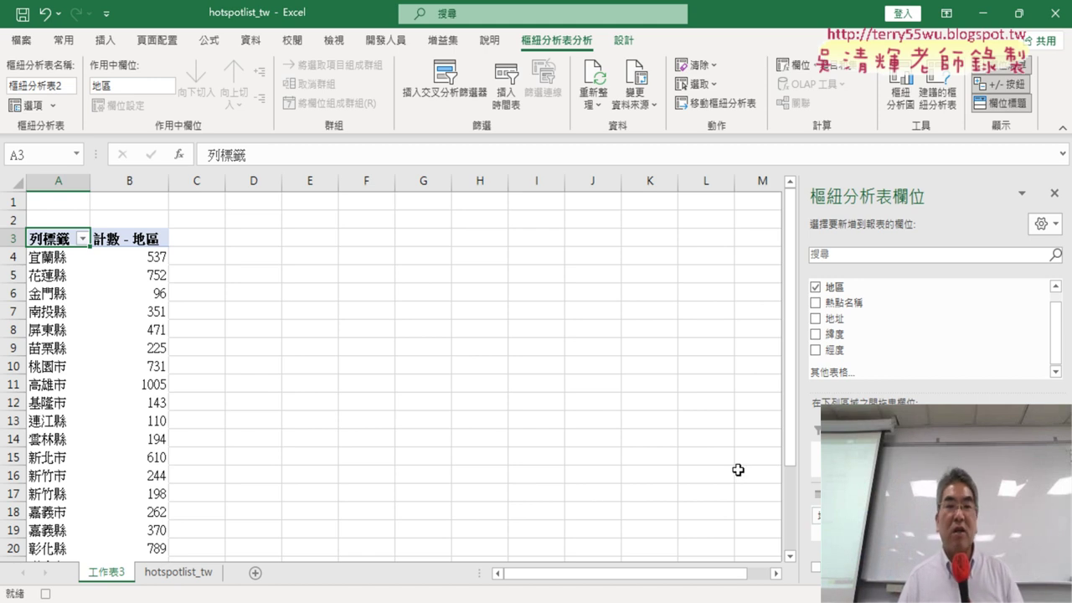
Step: Sort the pivot table's county counts from largest to smallest (Z→A)
{"action": "left_click", "coordinate": [139, 258]}
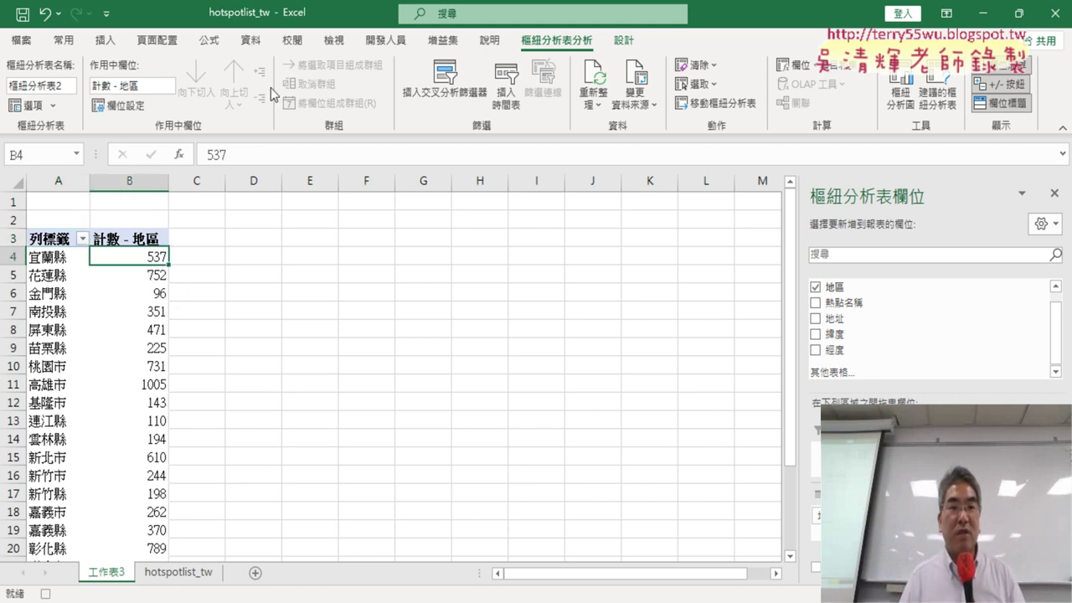
{"action": "left_click", "coordinate": [250, 40]}
{"action": "left_click", "coordinate": [365, 100]}
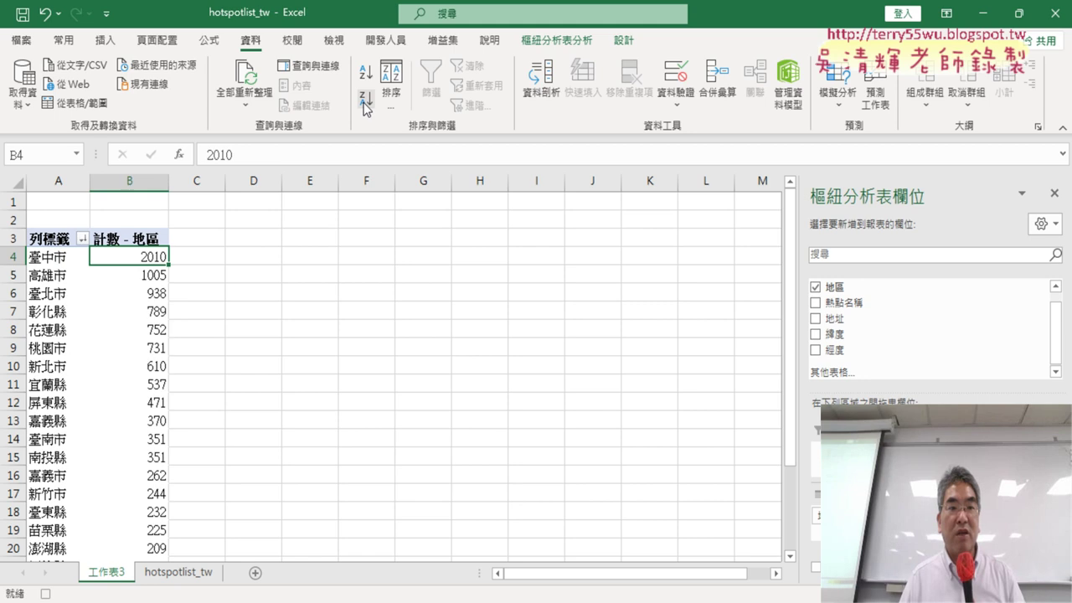
Step: Apply a Top 10 value filter on the county labels, set to show only the top 5
{"action": "left_click", "coordinate": [82, 241]}
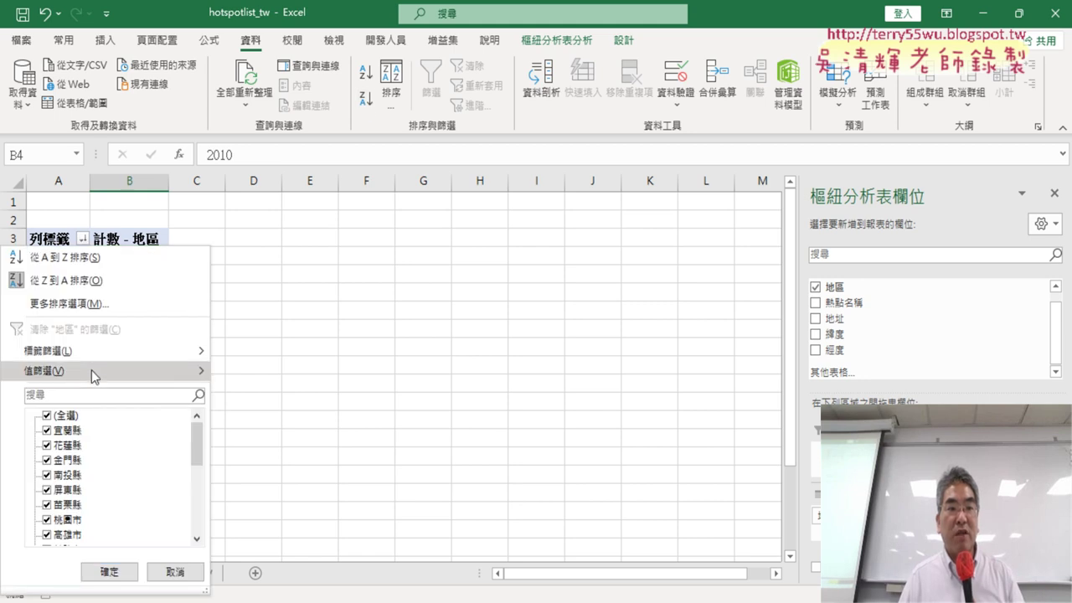
{"action": "mouse_move", "coordinate": [94, 374]}
{"action": "left_click", "coordinate": [292, 585]}
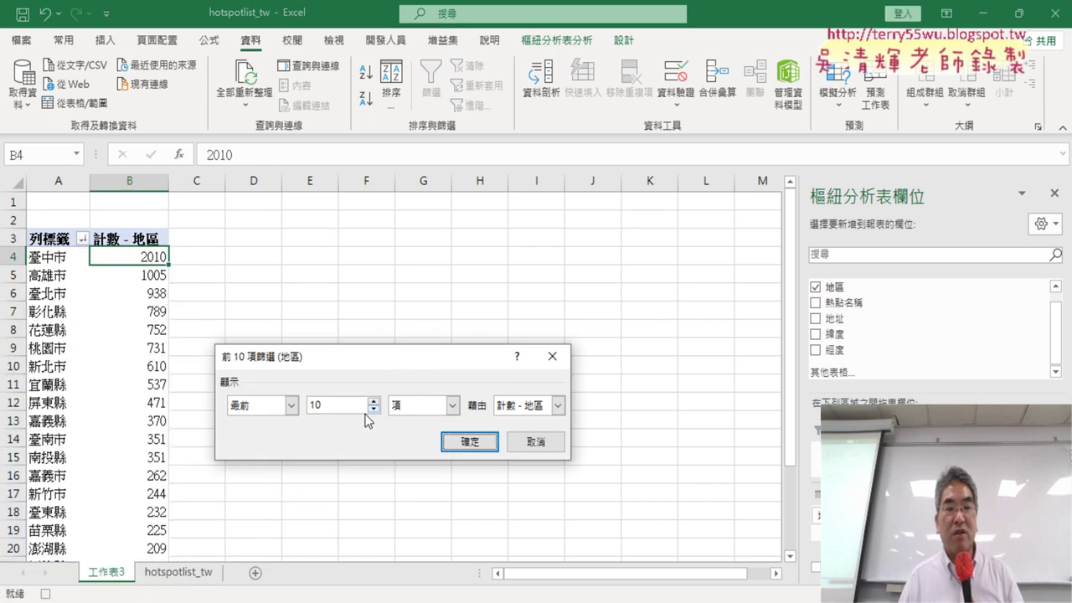
{"action": "type", "text": "5"}
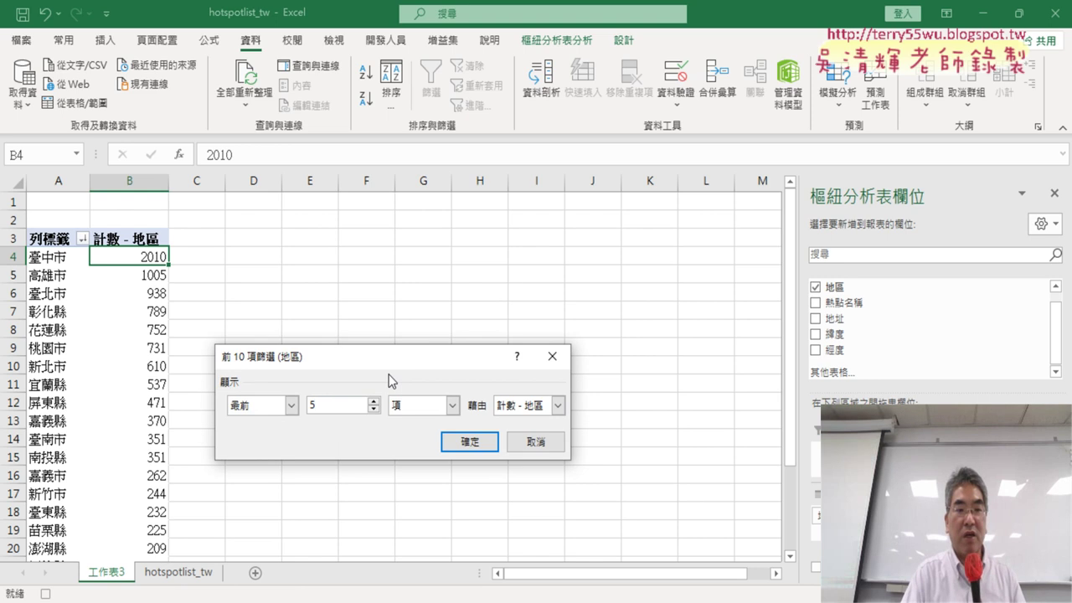
{"action": "key", "text": "Return"}
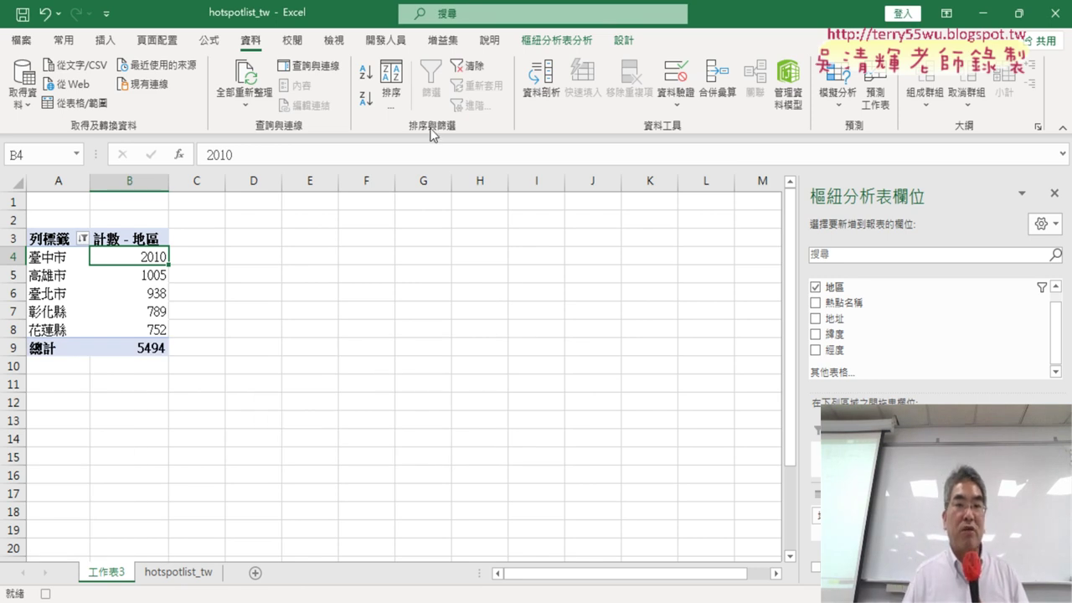
Step: Stop recording the 樞紐表 macro from the 開發人員 tab
{"action": "left_click", "coordinate": [388, 43]}
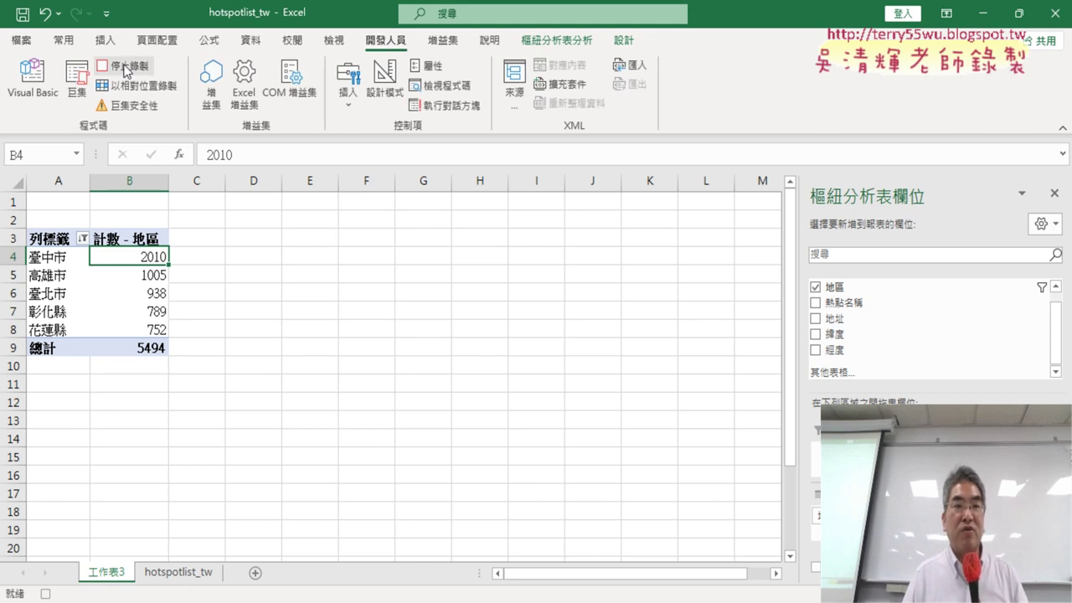
{"action": "left_click", "coordinate": [125, 67]}
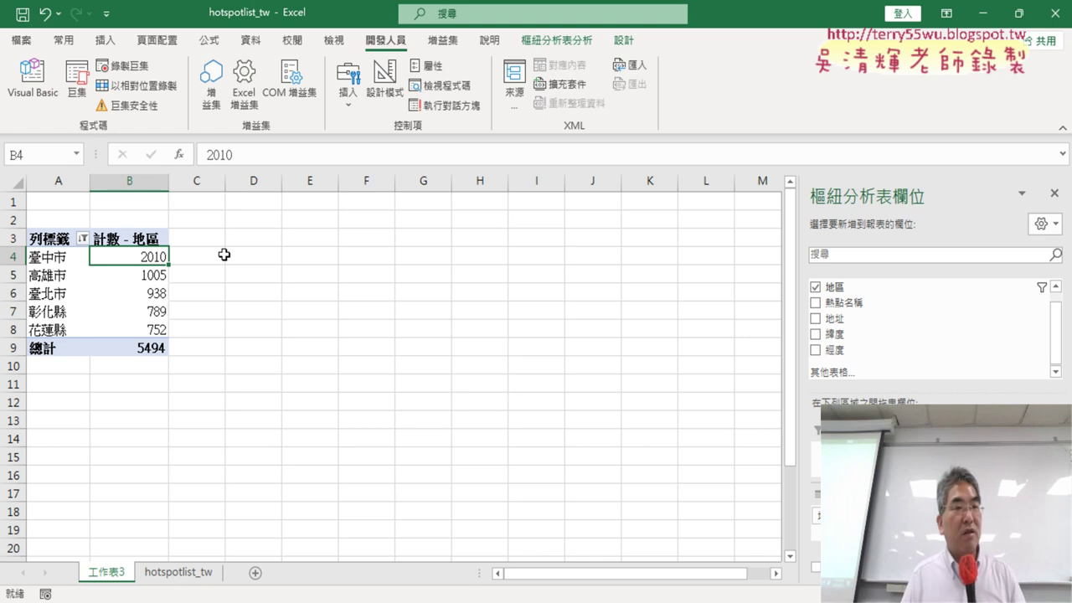
Step: Delete the 工作表3 sheet
{"action": "right_click", "coordinate": [115, 578]}
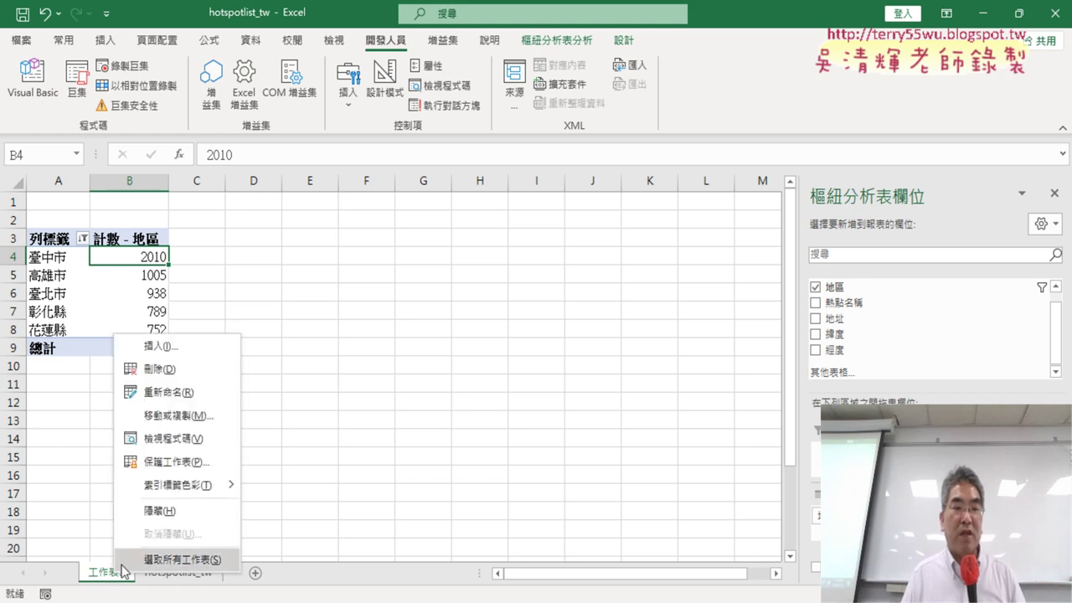
{"action": "left_click", "coordinate": [186, 373]}
{"action": "left_click", "coordinate": [523, 360]}
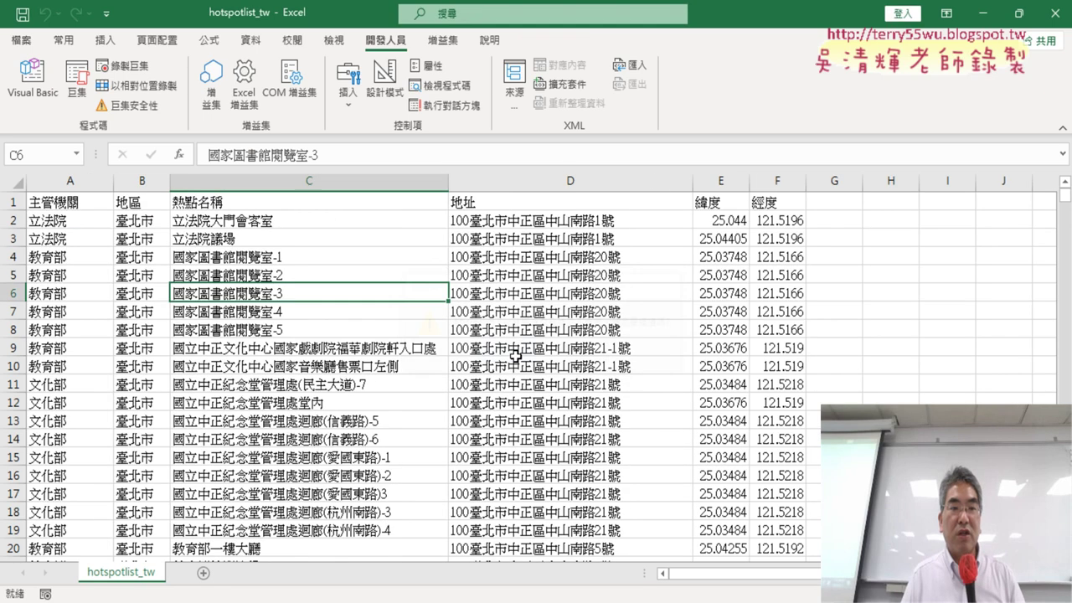
Step: Run the 樞紐表 macro and open the failing line in the VBA editor via Debug
{"action": "left_click", "coordinate": [78, 84]}
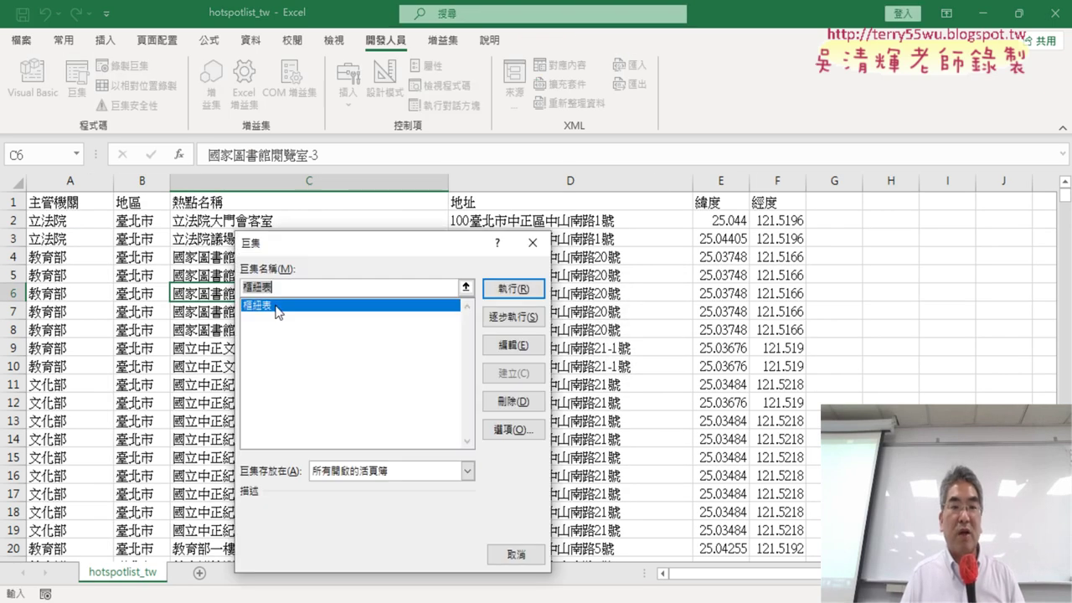
{"action": "left_click", "coordinate": [512, 289]}
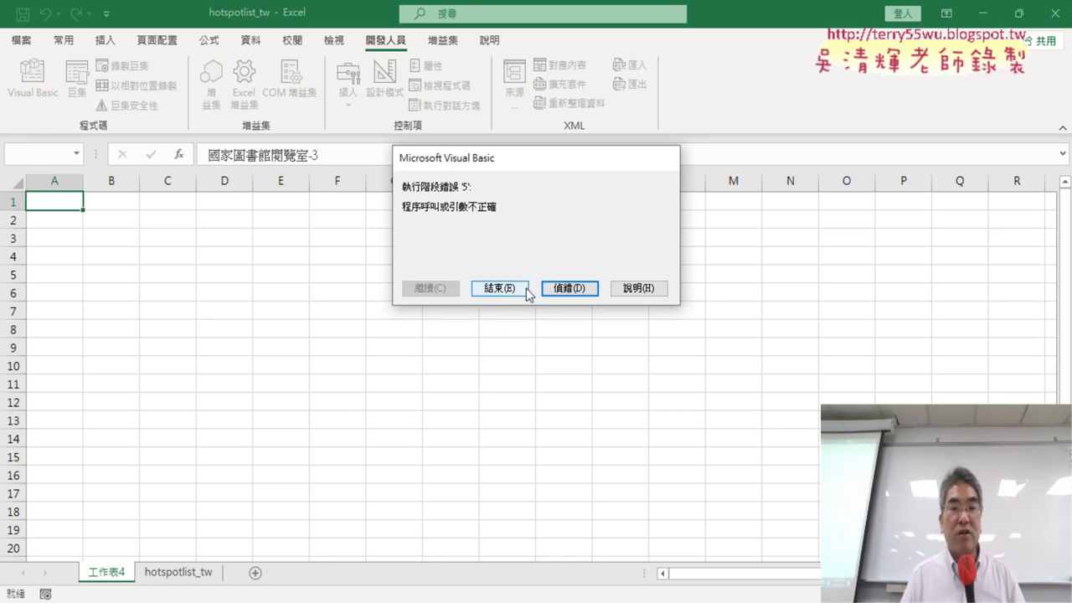
{"action": "left_click", "coordinate": [569, 288]}
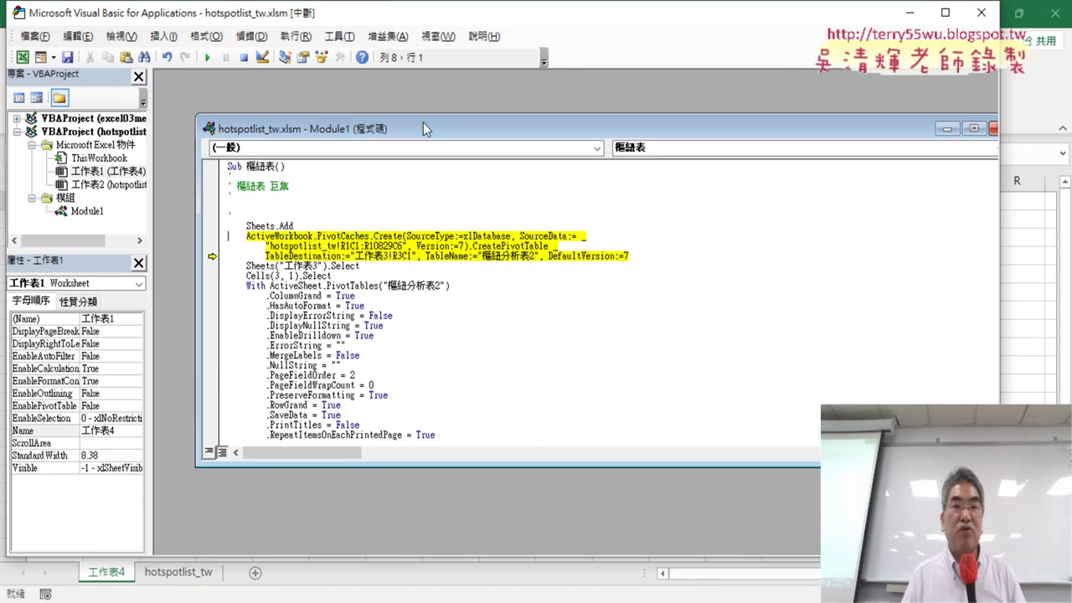
Step: Maximize the code window and set the Editor Format font size to 12
{"action": "left_click_drag", "start_coordinate": [423, 128], "coordinate": [382, 118]}
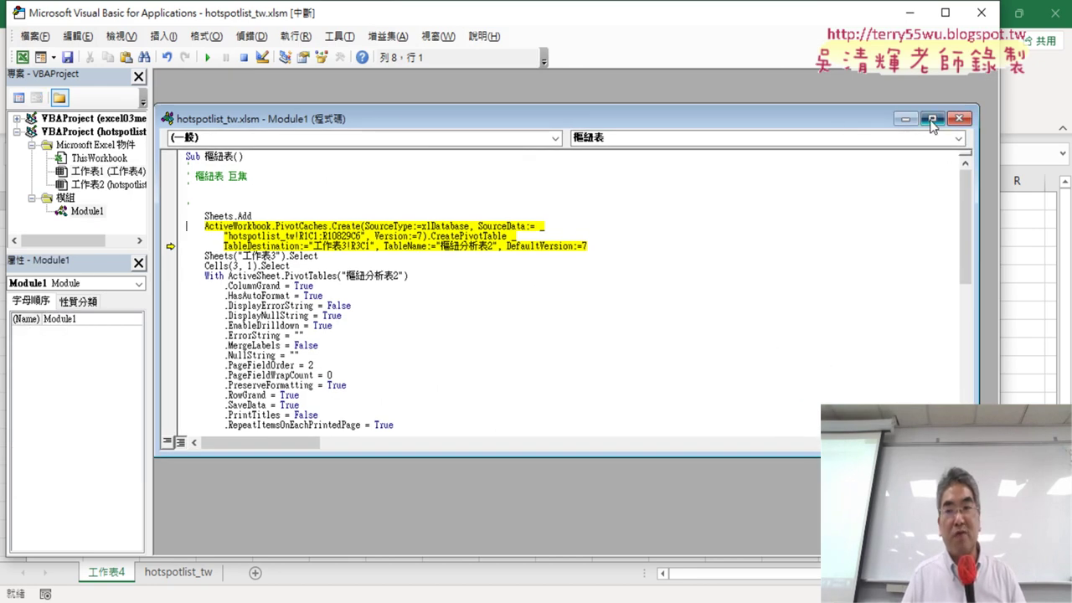
{"action": "left_click", "coordinate": [933, 118]}
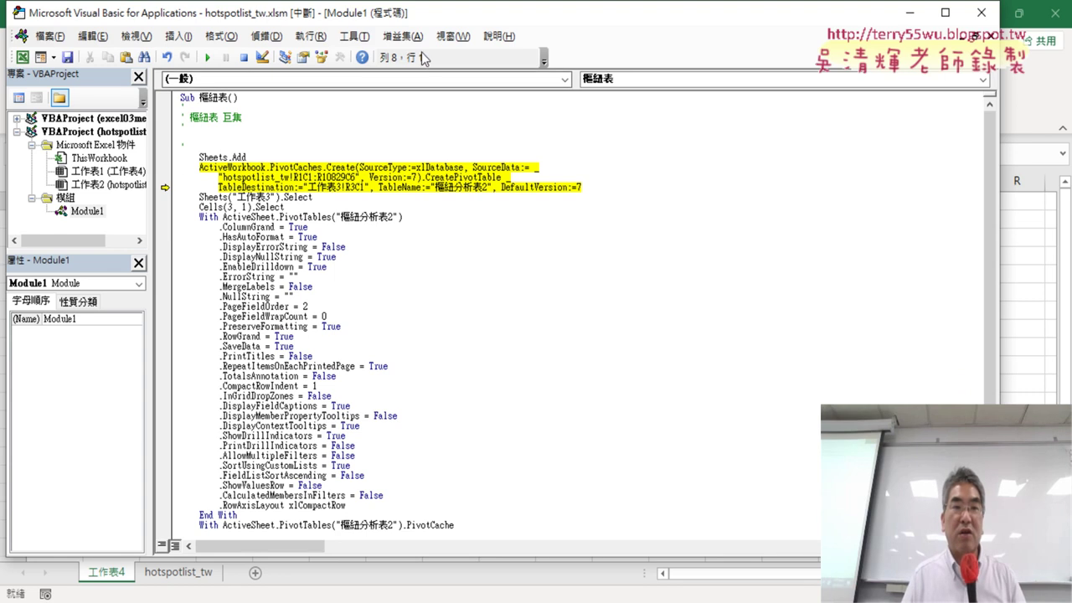
{"action": "left_click", "coordinate": [354, 36]}
{"action": "left_click", "coordinate": [400, 111]}
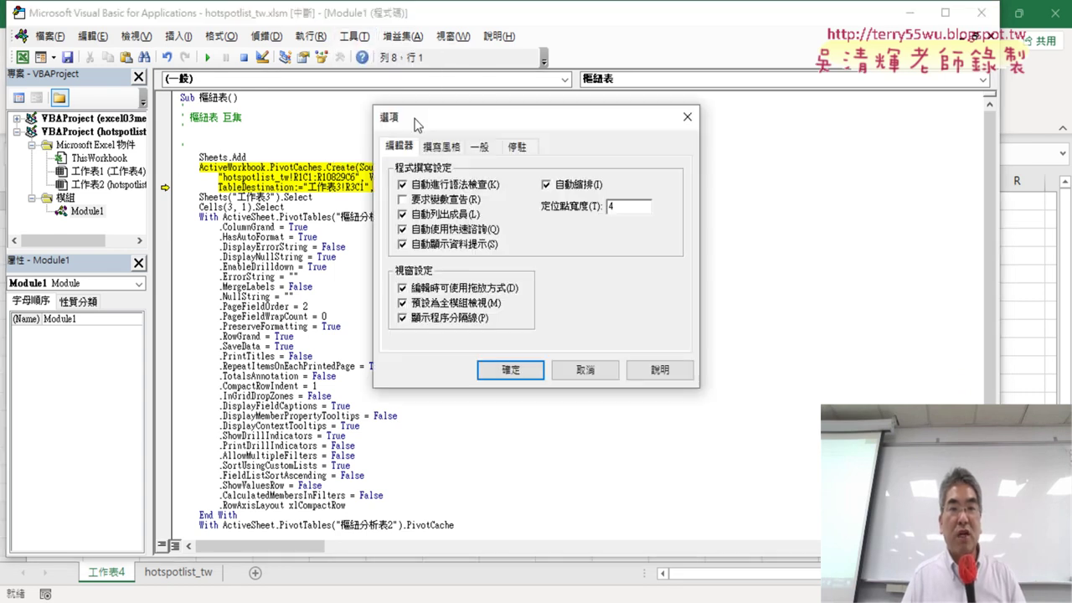
{"action": "left_click", "coordinate": [444, 147]}
{"action": "left_click", "coordinate": [611, 220]}
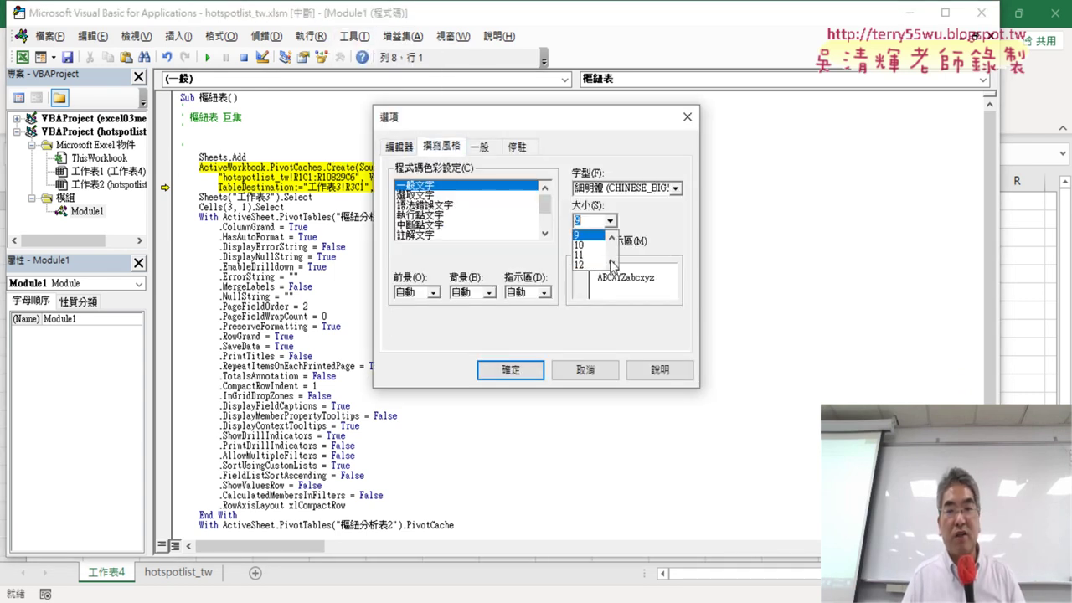
{"action": "left_click", "coordinate": [588, 267]}
{"action": "left_click", "coordinate": [510, 369]}
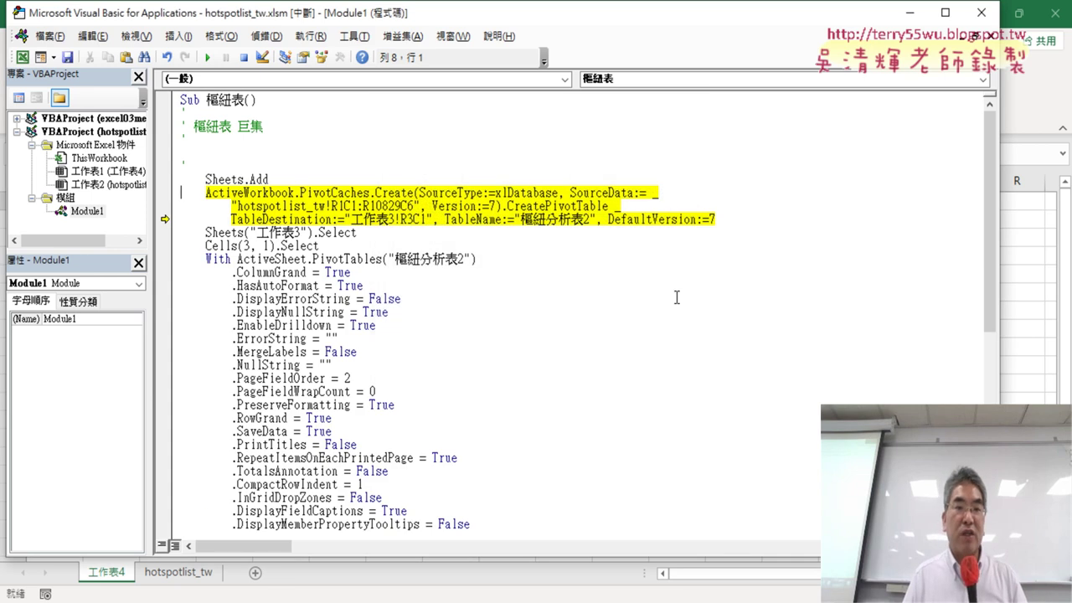
Step: Narrow the VBA editor window and shift it right so the Excel sheet shows beside it
{"action": "left_click_drag", "start_coordinate": [517, 23], "coordinate": [549, 33]}
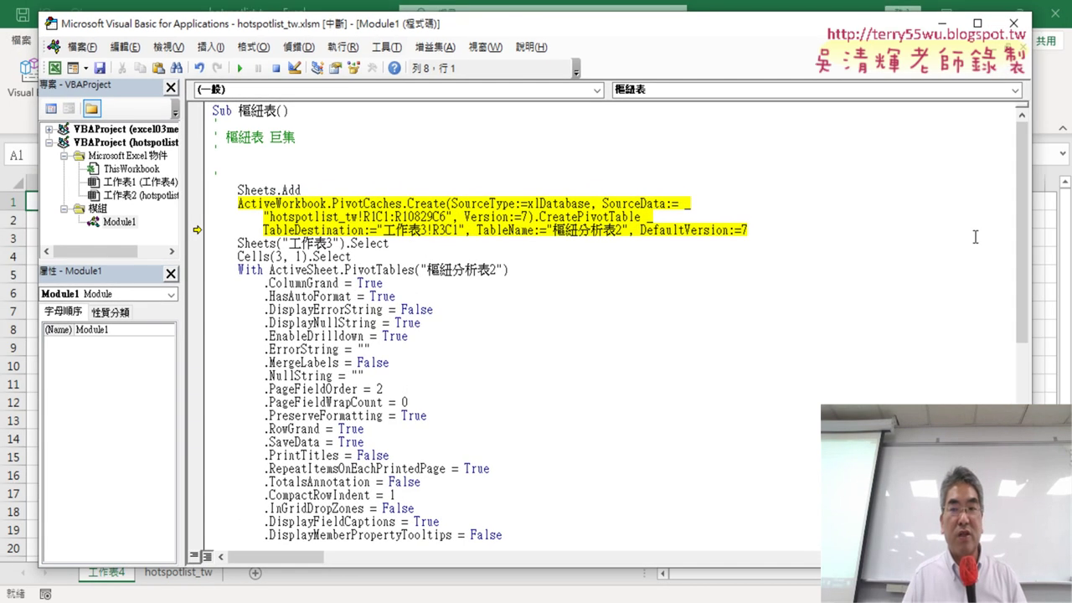
{"action": "left_click_drag", "start_coordinate": [1035, 242], "coordinate": [817, 242]}
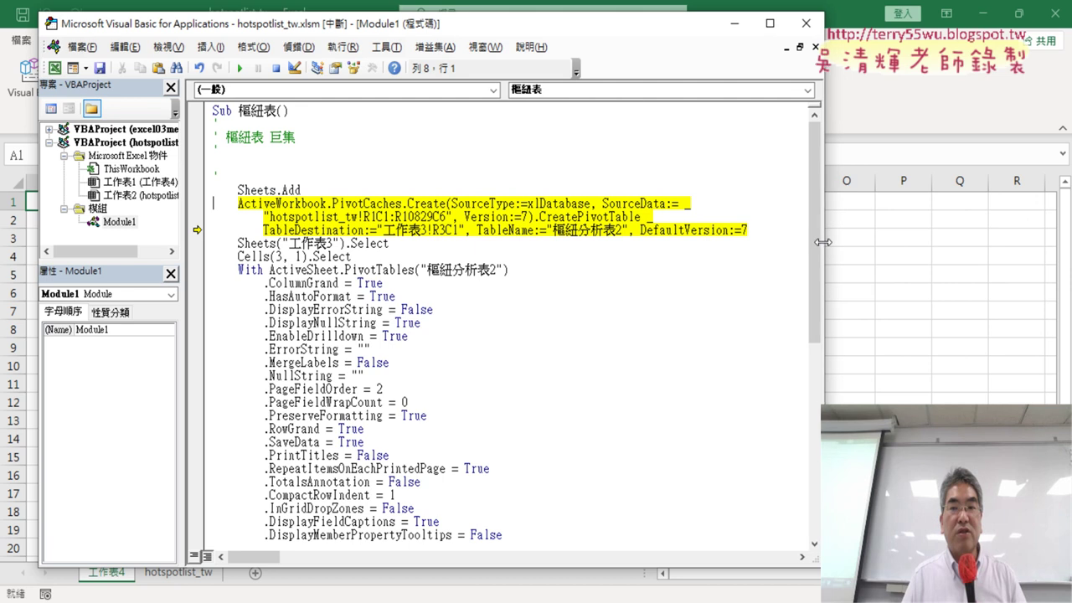
{"action": "left_click_drag", "start_coordinate": [534, 30], "coordinate": [670, 27]}
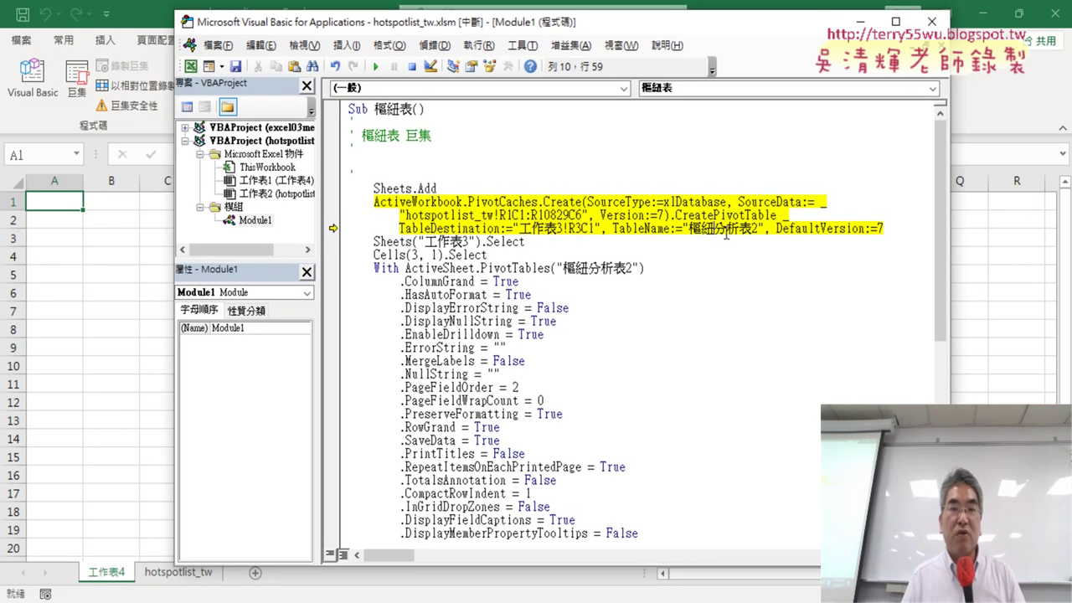
Step: Remove the 工作表3! prefix so TableDestination reads "R3C1", then select the following sheet-selection lines
{"action": "left_click", "coordinate": [545, 228]}
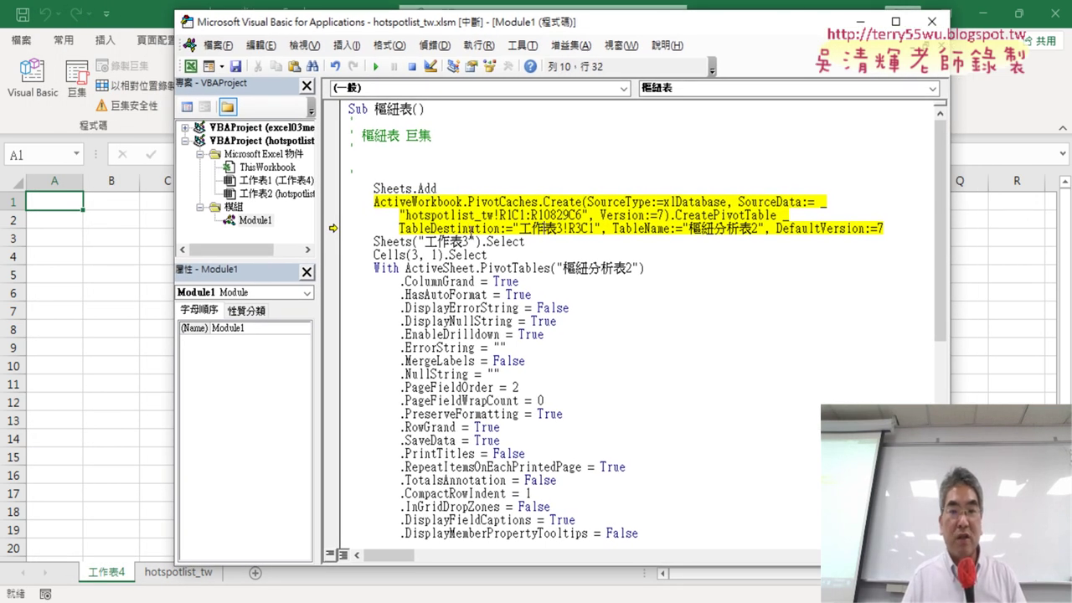
{"action": "left_click_drag", "start_coordinate": [402, 228], "coordinate": [500, 222]}
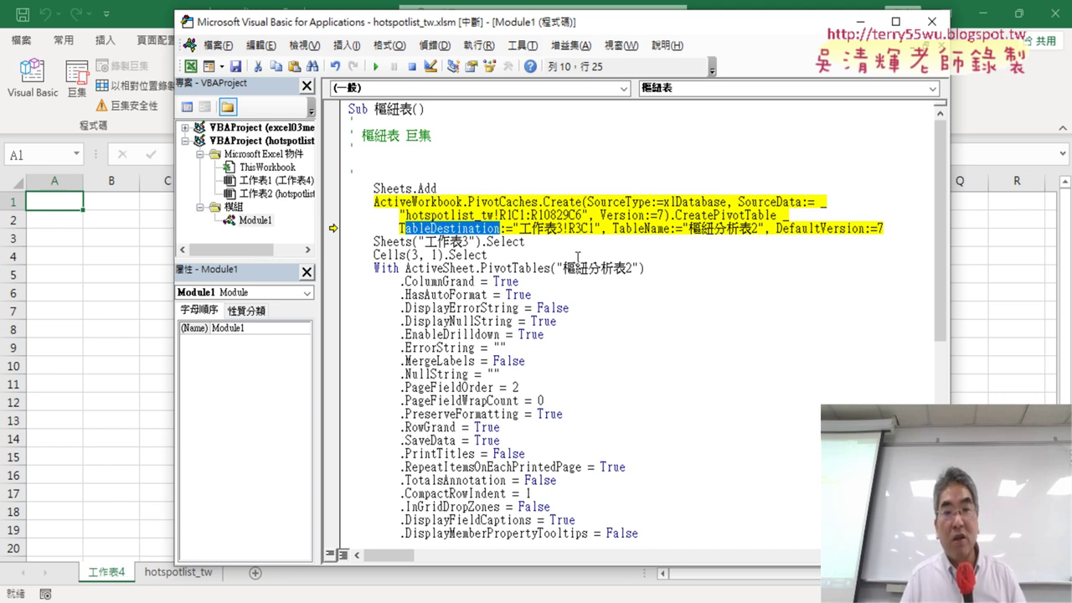
{"action": "left_click_drag", "start_coordinate": [570, 228], "coordinate": [518, 227]}
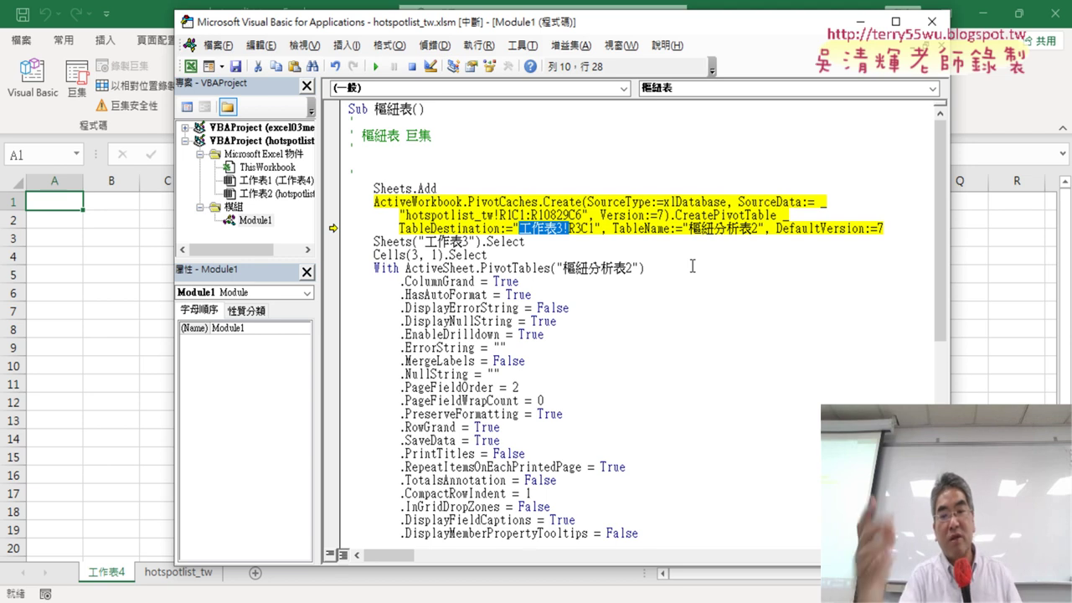
{"action": "key", "text": "Delete"}
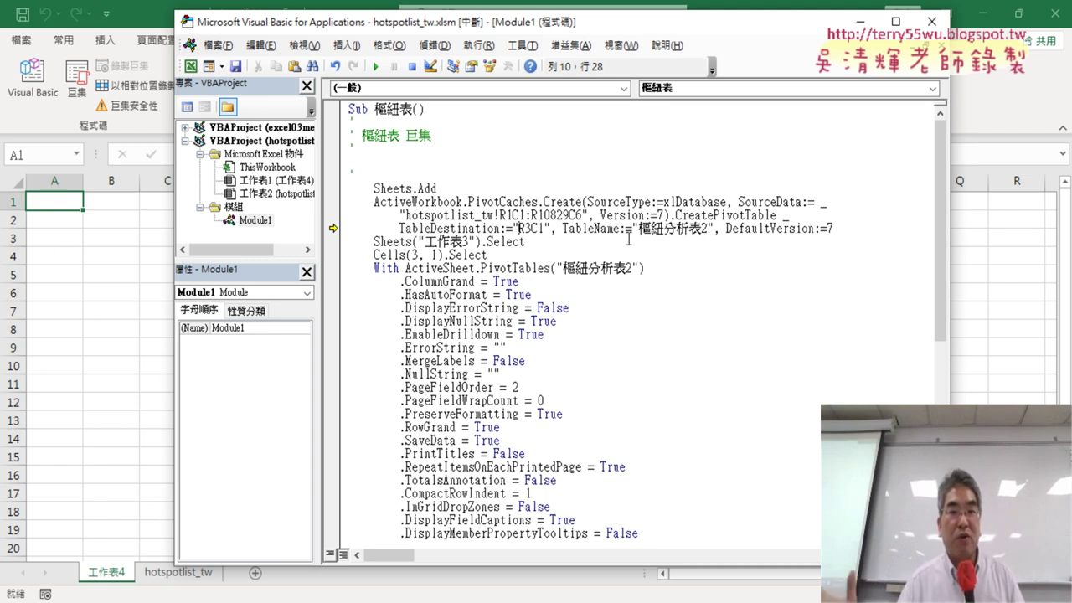
{"action": "left_click_drag", "start_coordinate": [491, 254], "coordinate": [351, 244]}
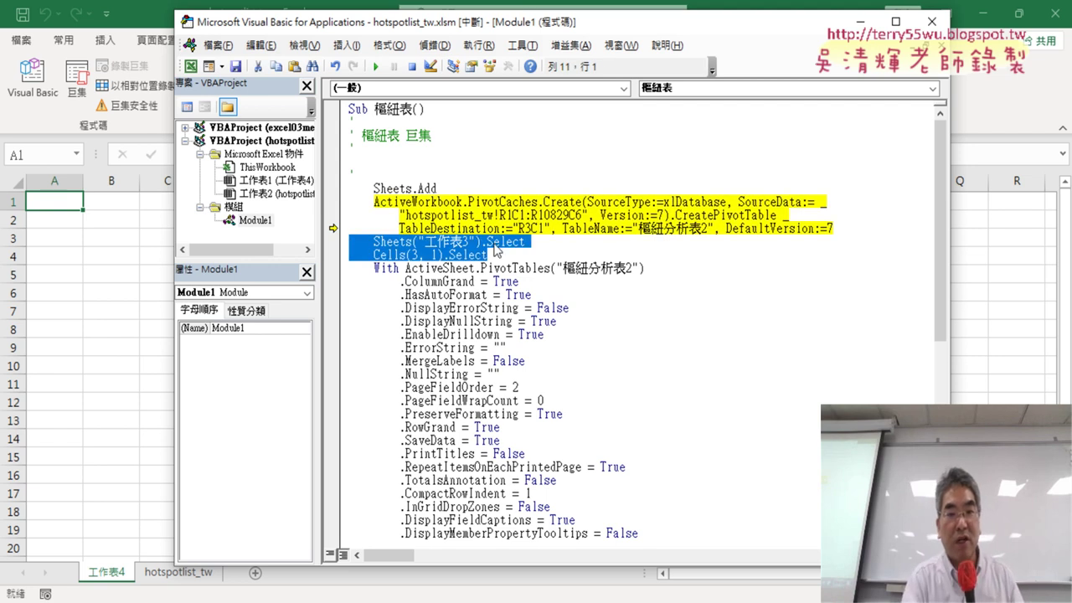
Step: Delete the Sheets("工作表3").Select and Cells(3, 1).Select lines and the With…End With property block, accepting the project reset
{"action": "key", "text": "Delete"}
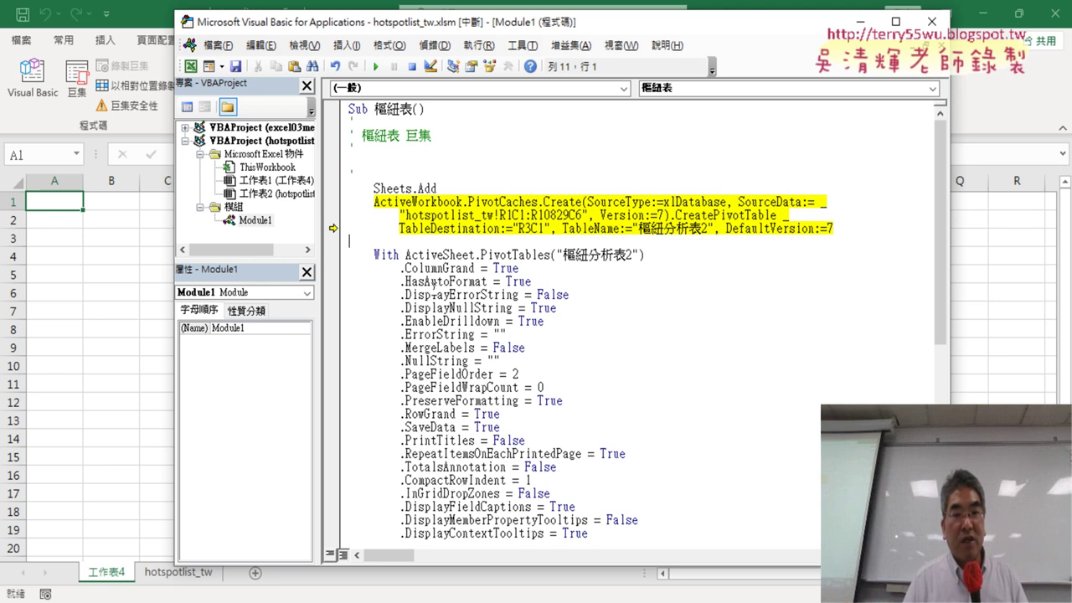
{"action": "scroll", "coordinate": [434, 285], "scroll_direction": "down", "scroll_amount": 1}
{"action": "left_click_drag", "start_coordinate": [341, 217], "coordinate": [340, 250]}
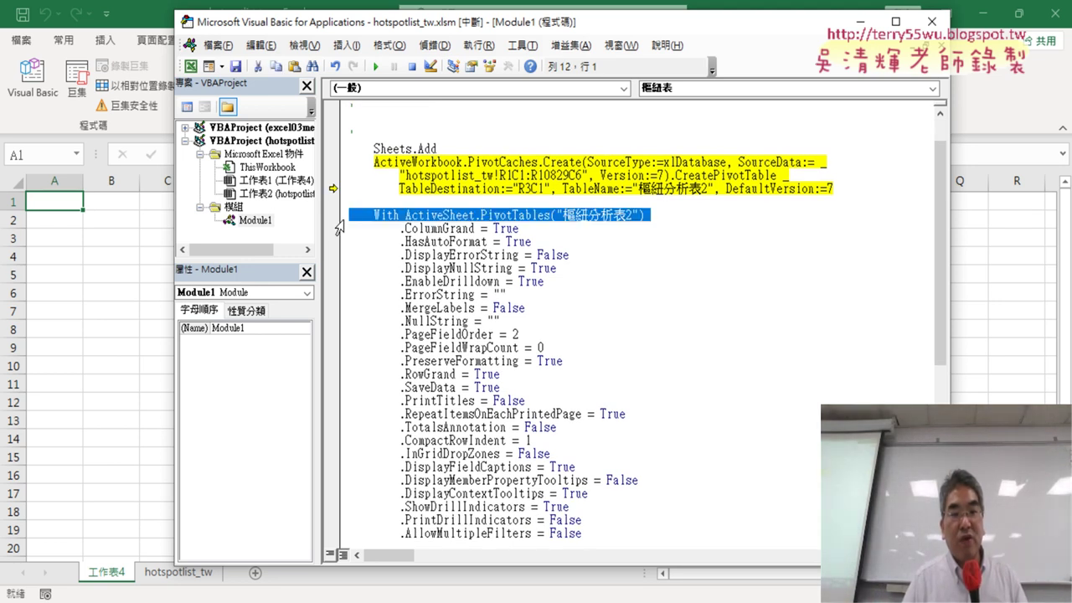
{"action": "scroll", "coordinate": [364, 242], "scroll_direction": "down", "scroll_amount": 1}
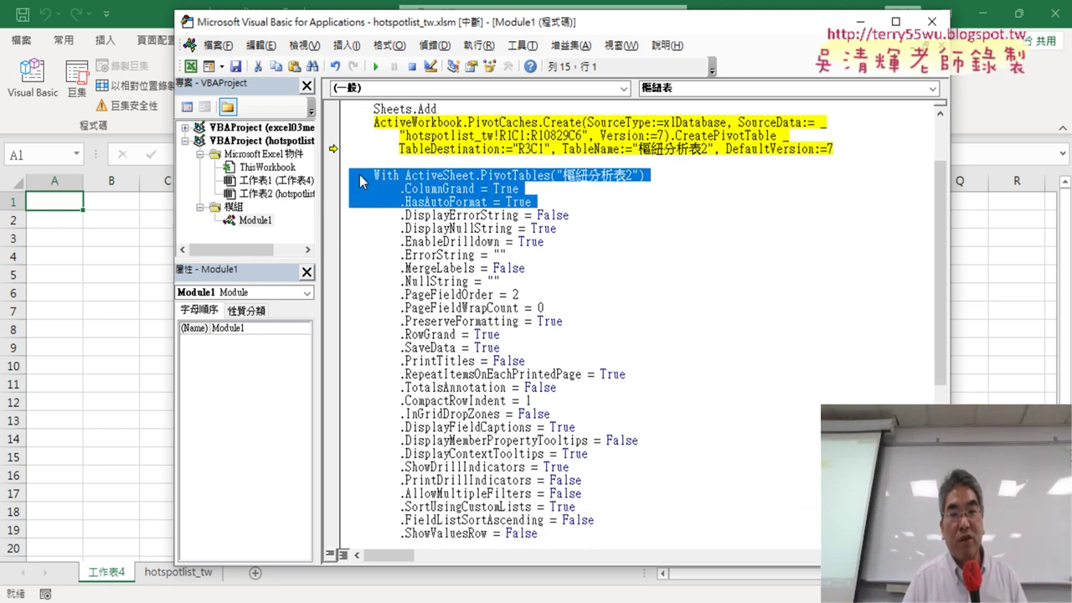
{"action": "mouse_move", "coordinate": [360, 180]}
{"action": "left_mouse_down"}
{"action": "mouse_move", "coordinate": [399, 507]}
{"action": "mouse_move", "coordinate": [471, 374]}
{"action": "left_mouse_up"}
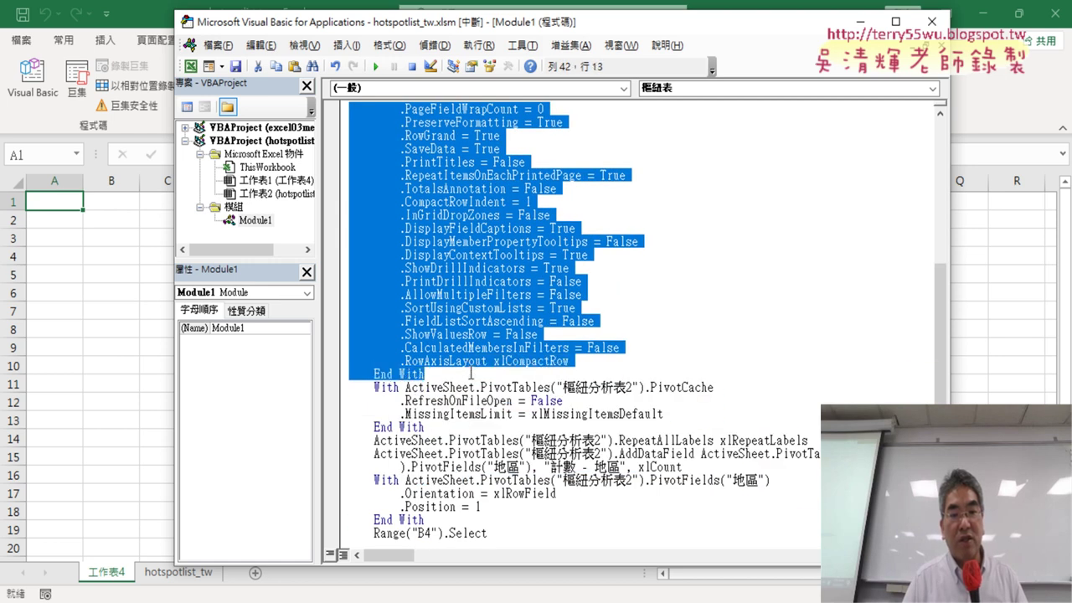
{"action": "scroll", "coordinate": [470, 373], "scroll_direction": "up", "scroll_amount": 3}
{"action": "scroll", "coordinate": [494, 335], "scroll_direction": "up", "scroll_amount": 3}
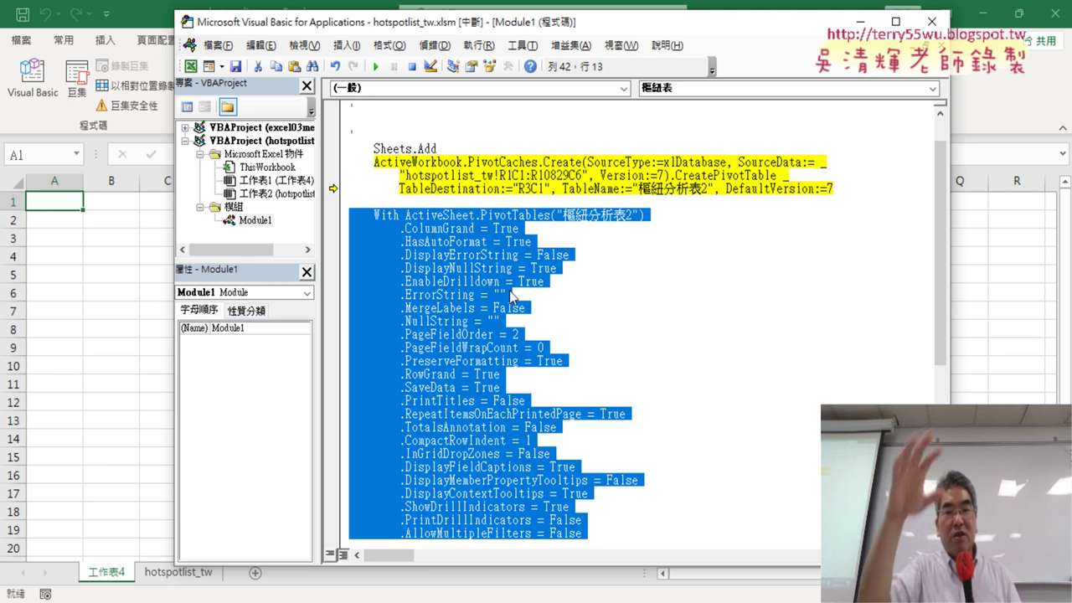
{"action": "scroll", "coordinate": [598, 241], "scroll_direction": "down", "scroll_amount": 1}
{"action": "scroll", "coordinate": [600, 308], "scroll_direction": "down", "scroll_amount": 1}
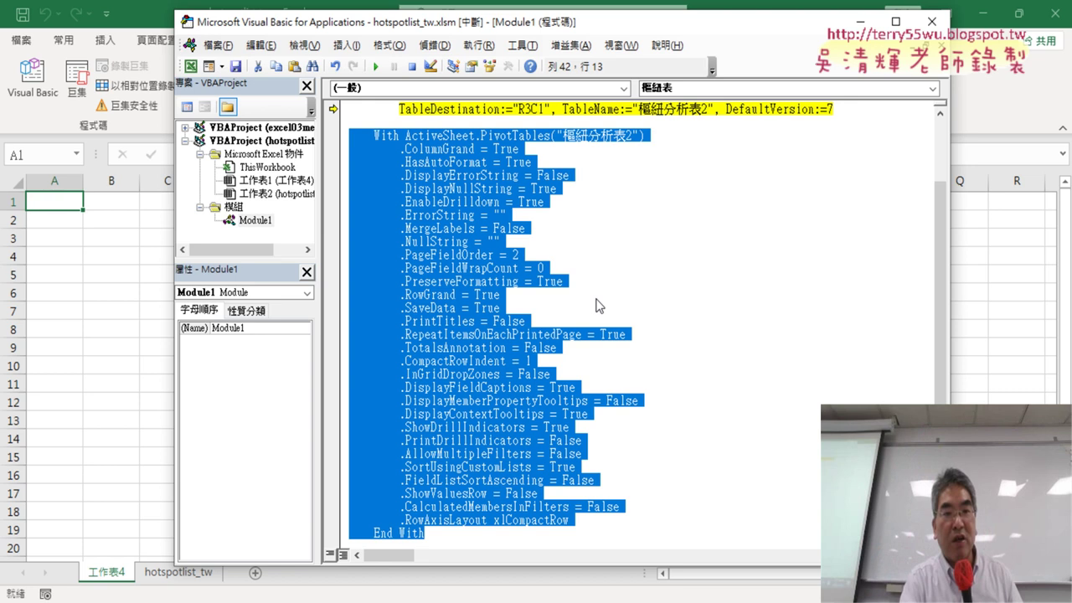
{"action": "key", "text": "Delete"}
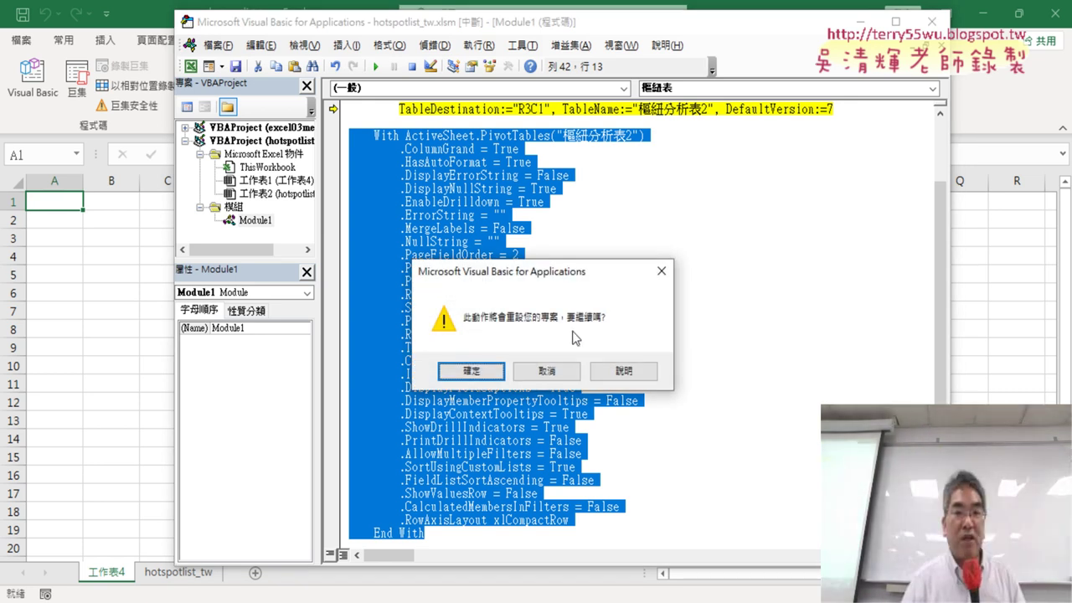
{"action": "left_click", "coordinate": [485, 372]}
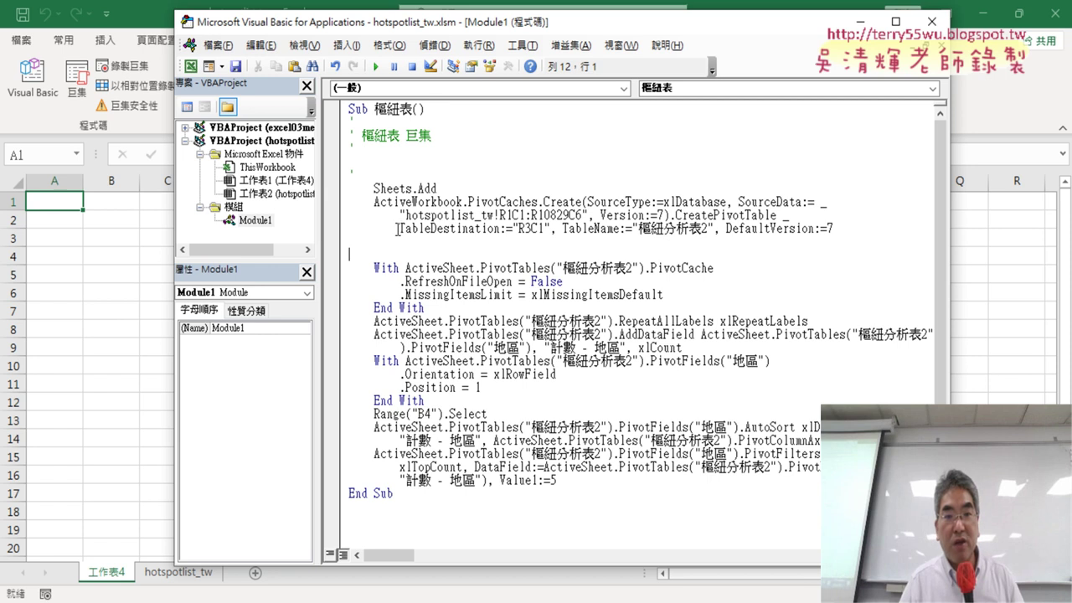
Step: Select the empty line following the PivotCaches.Create statement
{"action": "left_click_drag", "start_coordinate": [399, 228], "coordinate": [514, 228]}
{"action": "left_click", "coordinate": [520, 228]}
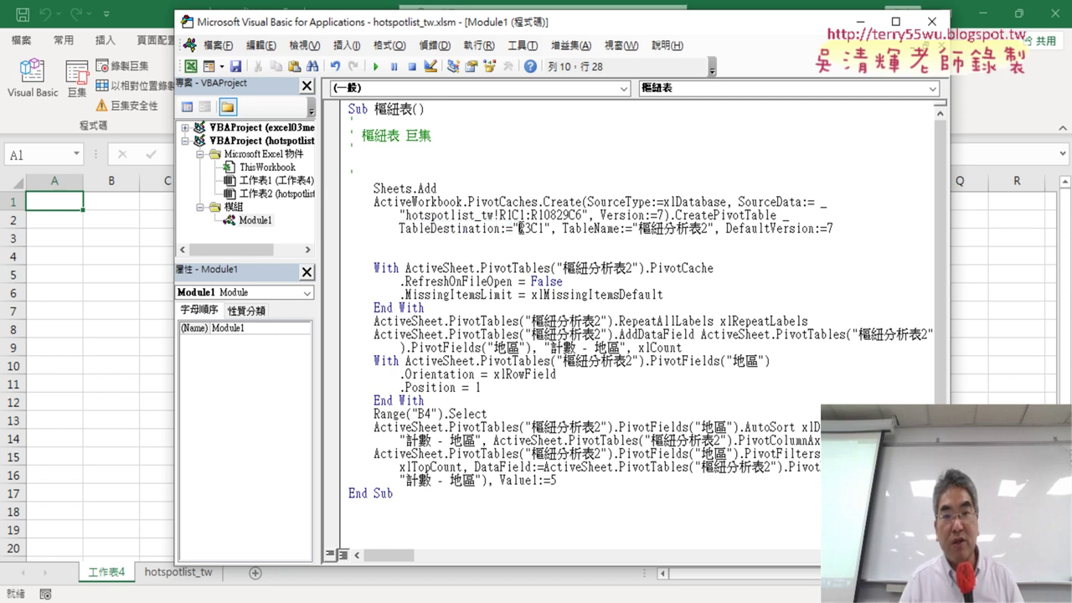
{"action": "left_click", "coordinate": [405, 253]}
{"action": "left_click_drag", "start_coordinate": [354, 252], "coordinate": [351, 241]}
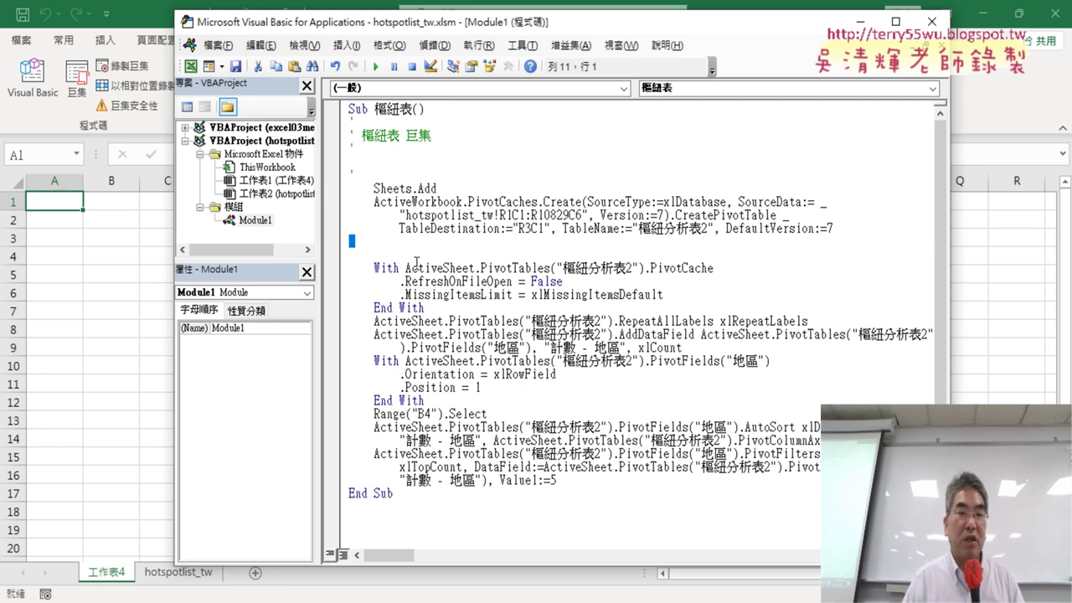
Step: Delete the old 工作表4 sheet and run the 樞紐表 macro to build the top-5 county pivot table
{"action": "right_click", "coordinate": [113, 576]}
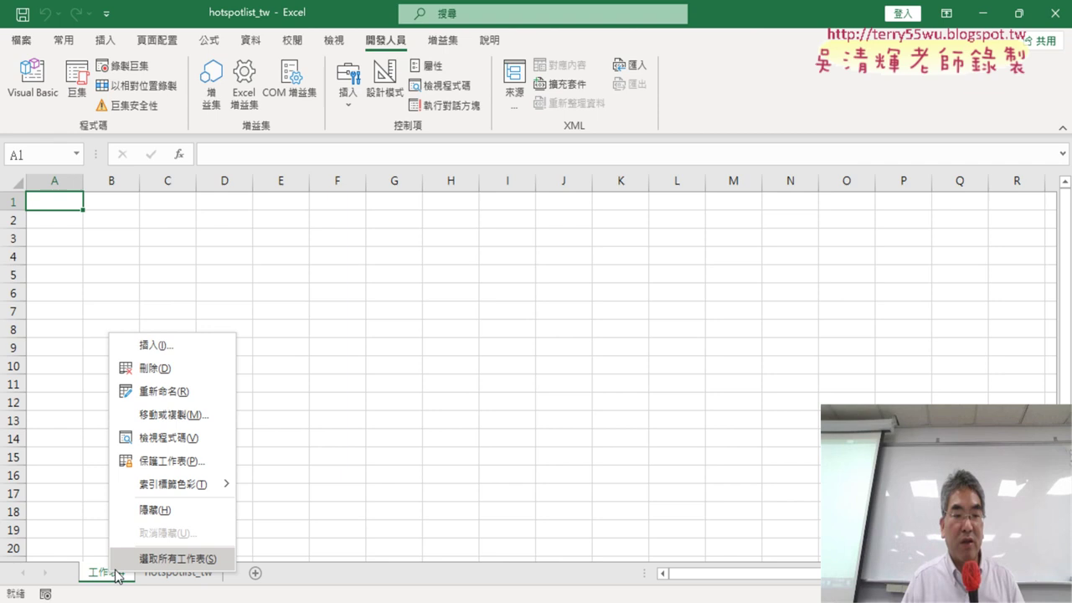
{"action": "left_click", "coordinate": [160, 369]}
{"action": "left_click", "coordinate": [499, 358]}
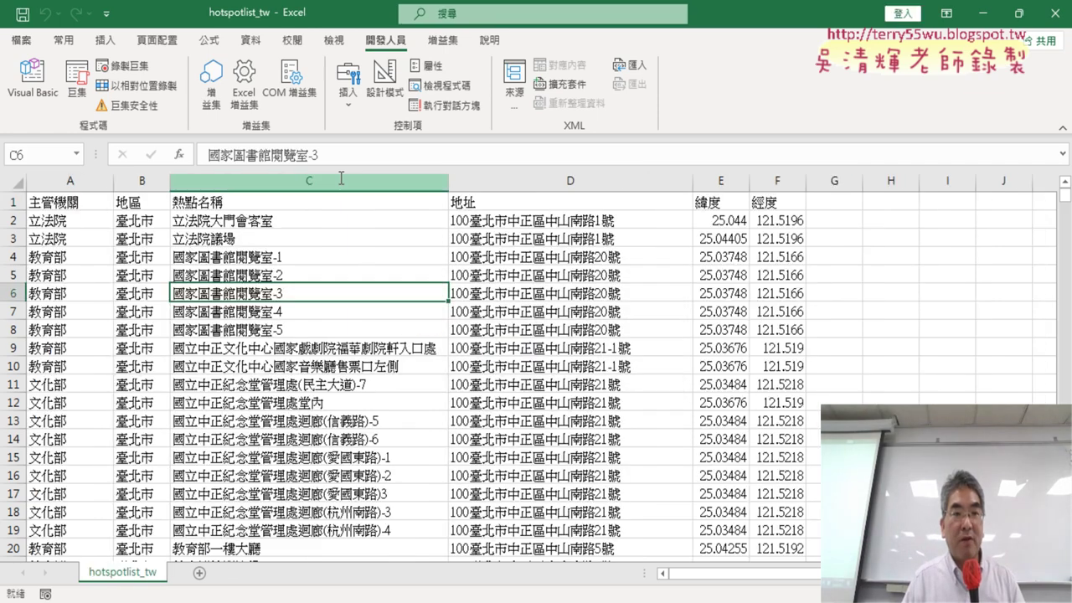
{"action": "left_click", "coordinate": [77, 79]}
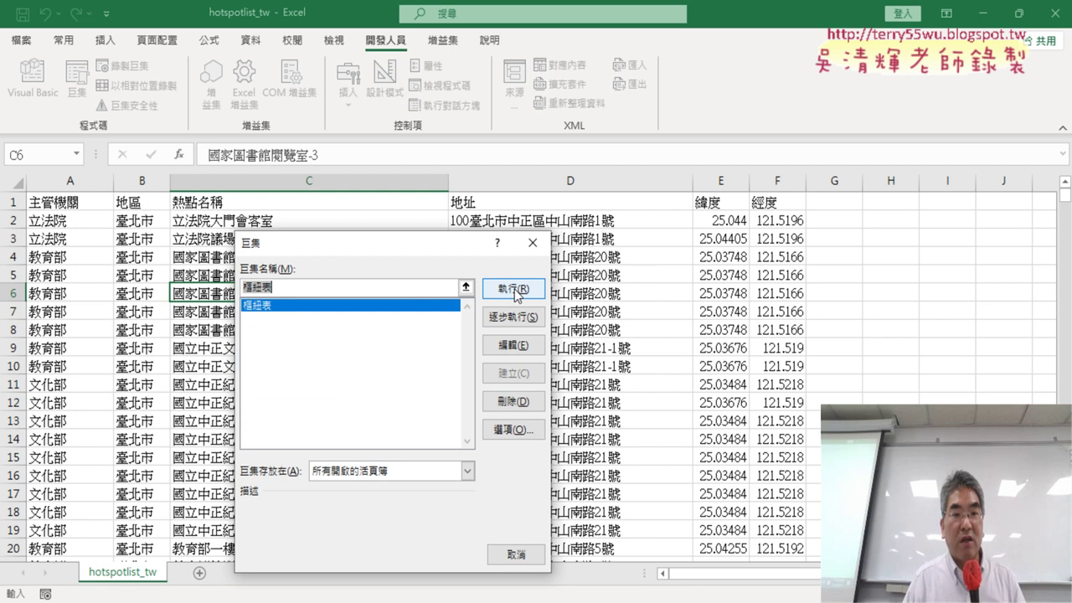
{"action": "left_click", "coordinate": [516, 291]}
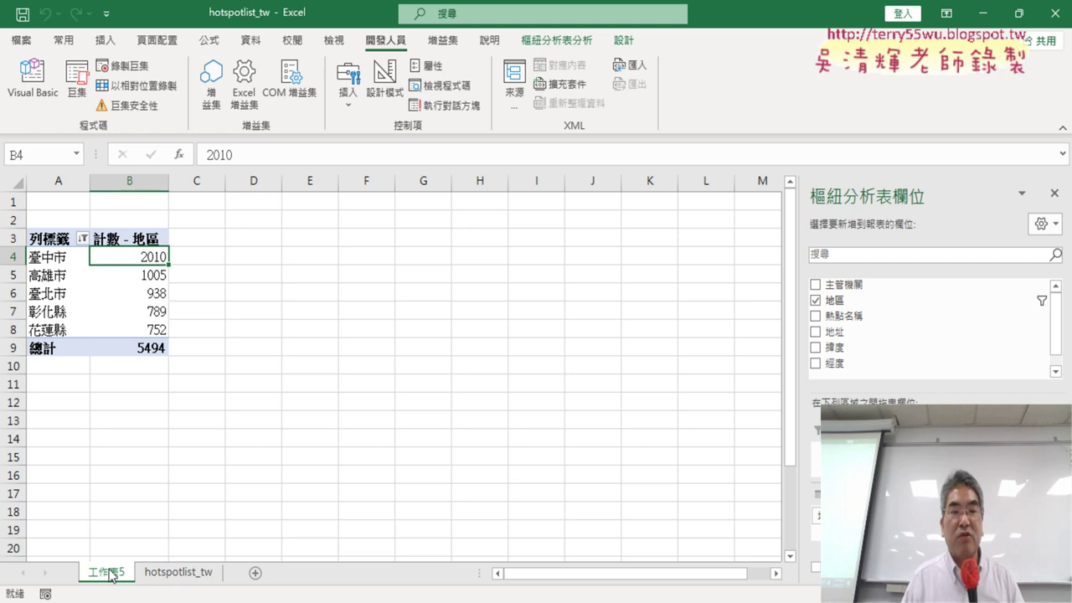
Step: Delete the generated 工作表5 sheet and open the 樞紐表 macro code in the VBA editor
{"action": "right_click", "coordinate": [115, 578]}
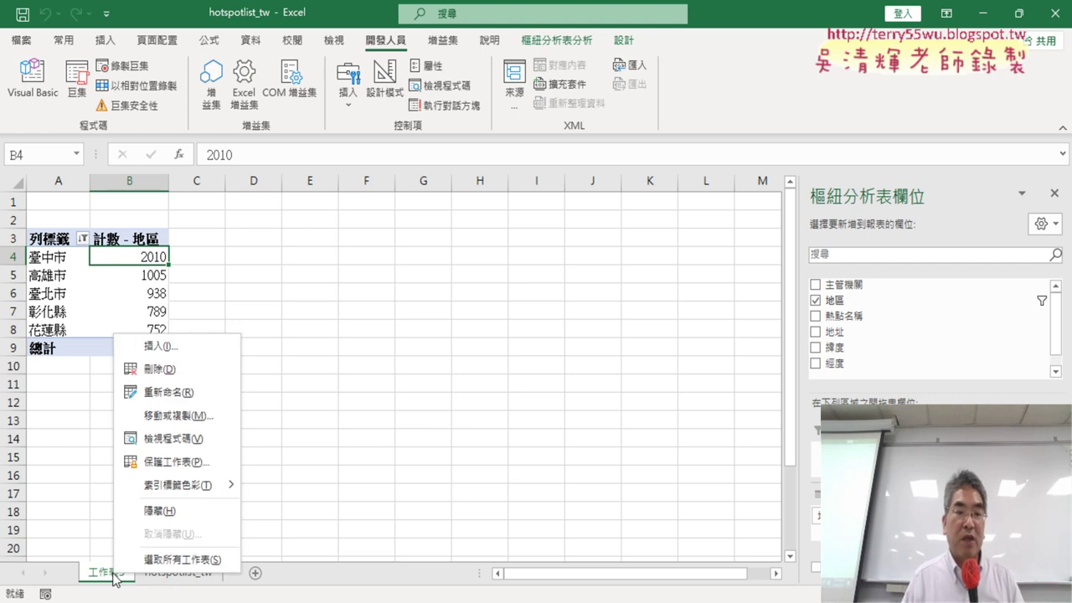
{"action": "left_click", "coordinate": [193, 361]}
{"action": "left_click", "coordinate": [505, 354]}
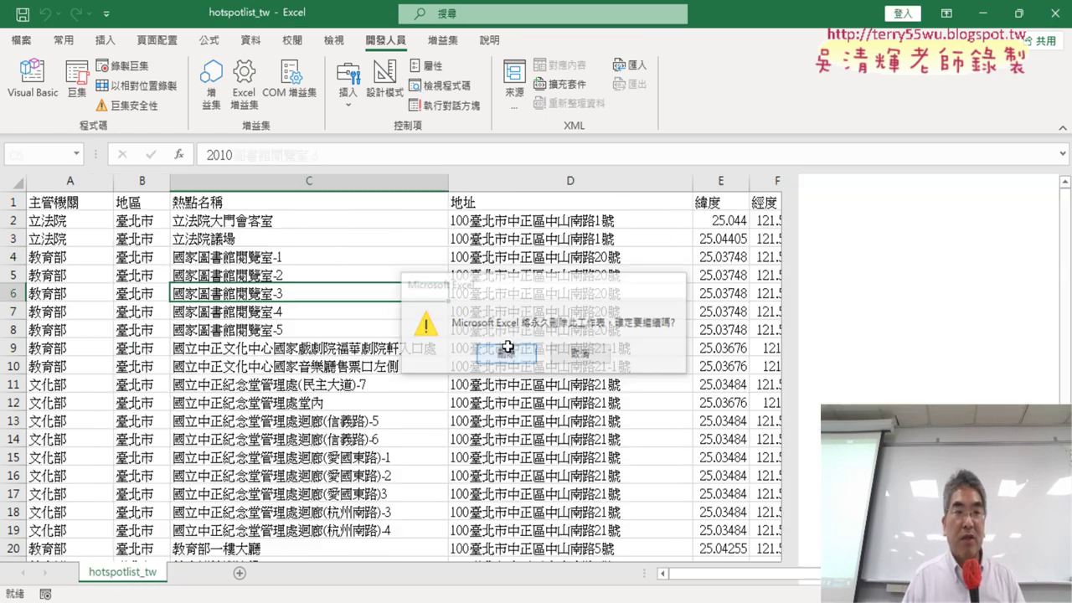
{"action": "left_click", "coordinate": [76, 84]}
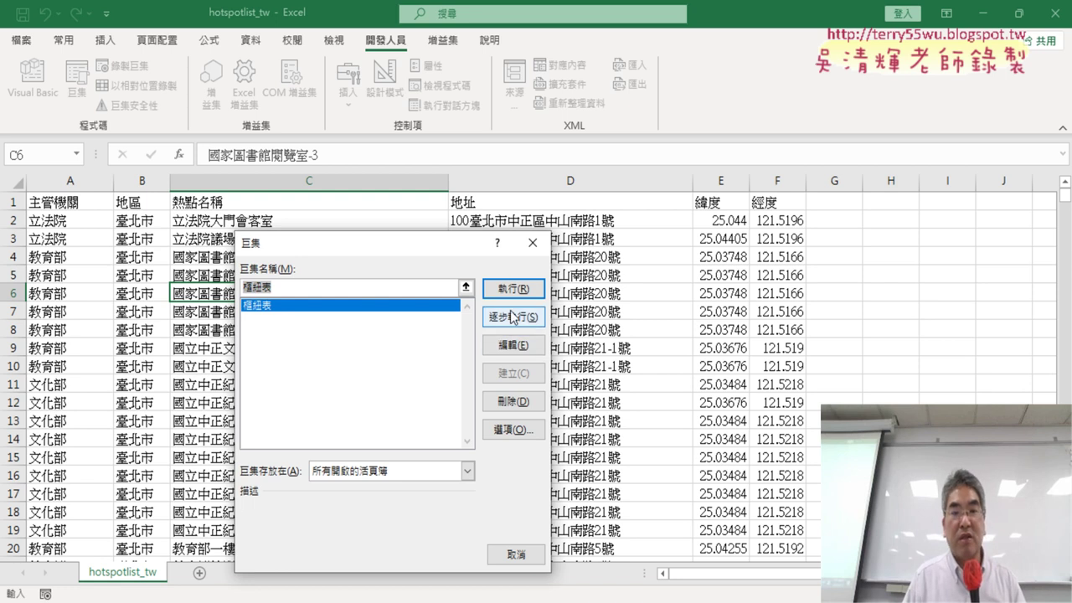
{"action": "left_click", "coordinate": [513, 345]}
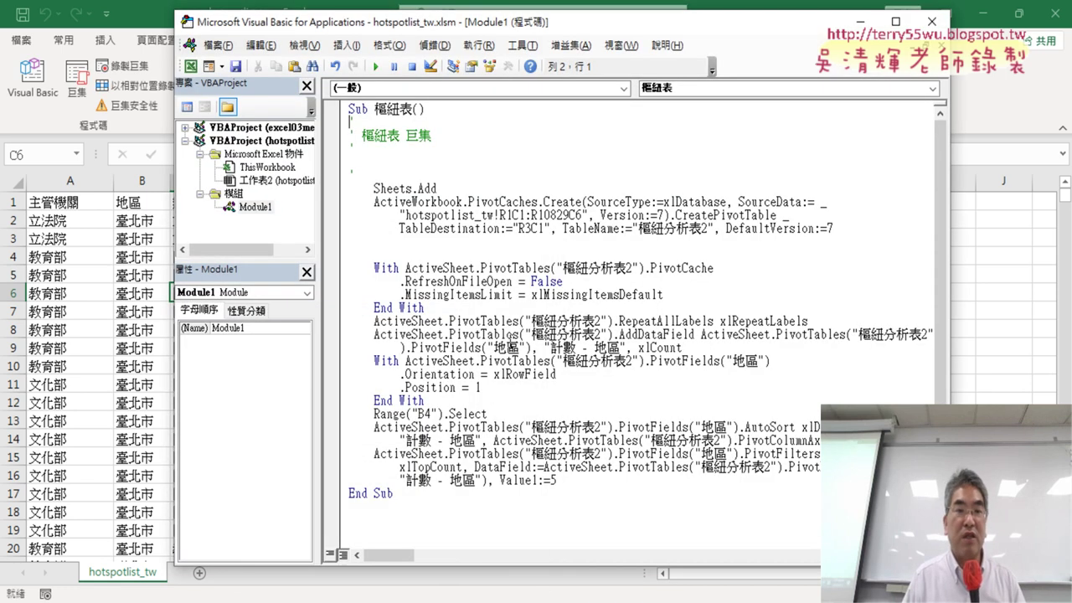
Step: Remove the comment and blank lines under Sub 樞紐表() so the code starts with Sheets.Add
{"action": "left_click", "coordinate": [467, 188]}
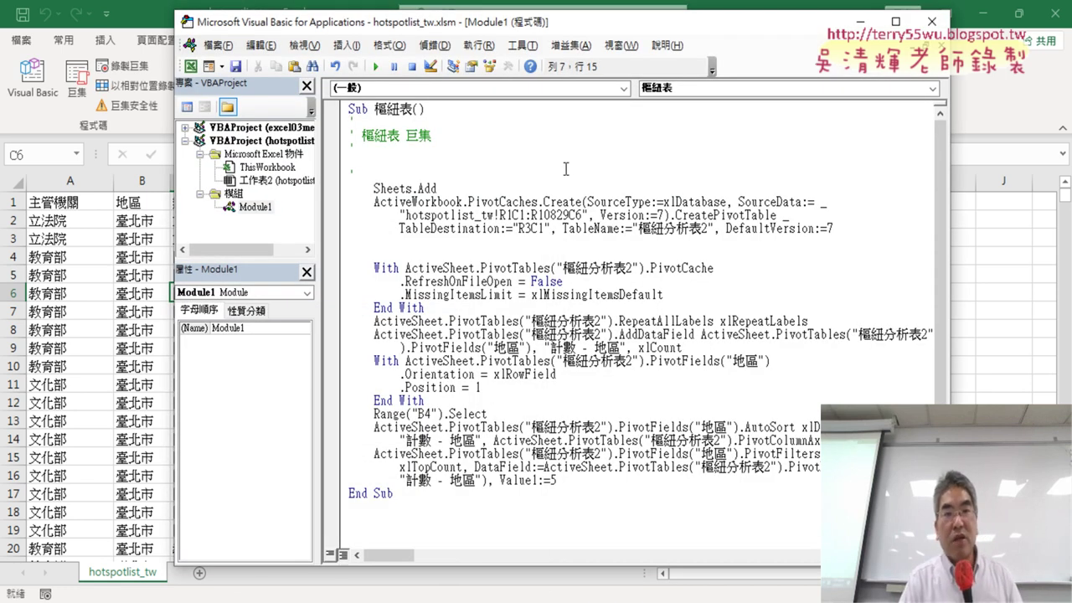
{"action": "key", "text": "Return"}
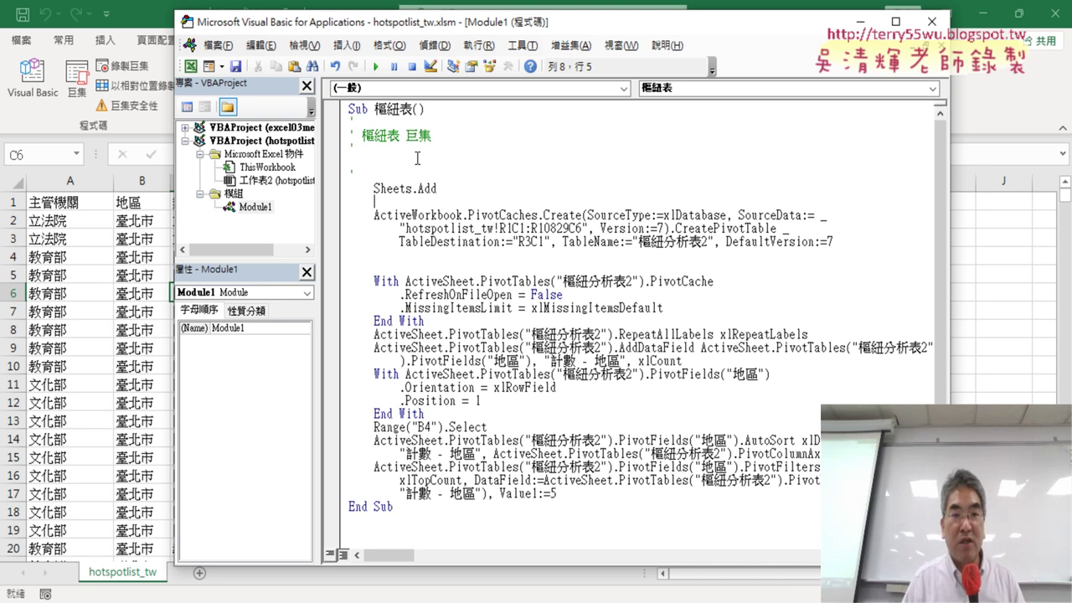
{"action": "key", "text": "Up"}
{"action": "key", "text": "shift+End"}
{"action": "left_click_drag", "start_coordinate": [348, 149], "coordinate": [349, 119]}
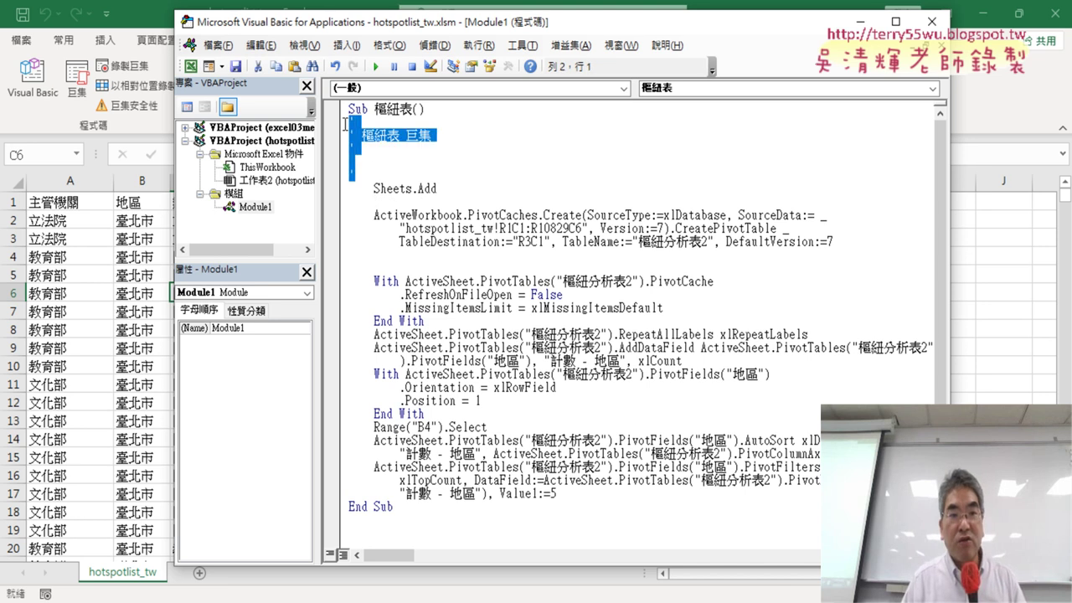
{"action": "key", "text": "Delete"}
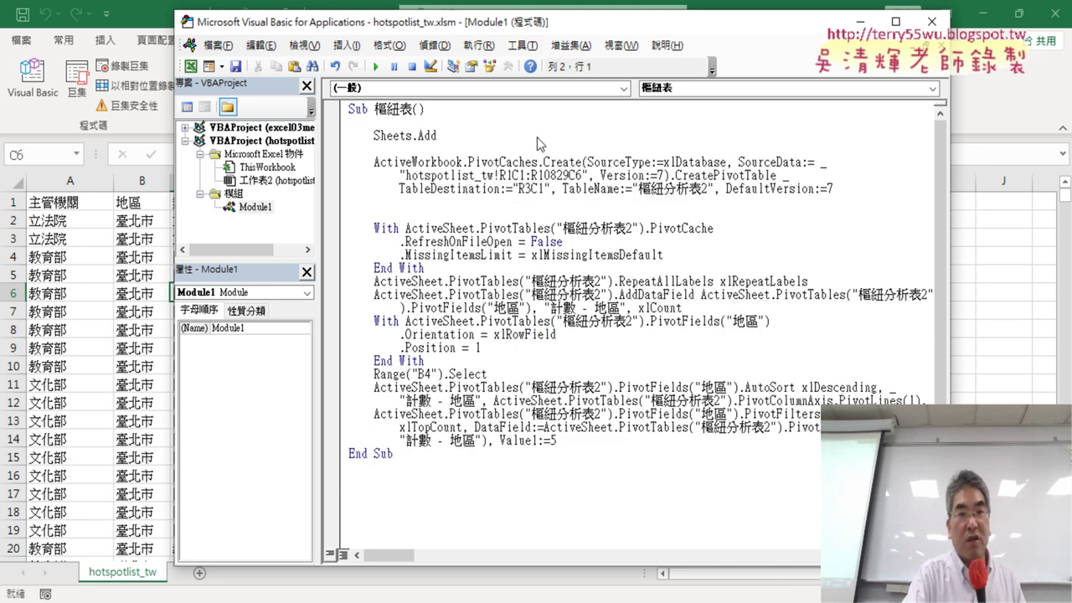
{"action": "key", "text": "Delete"}
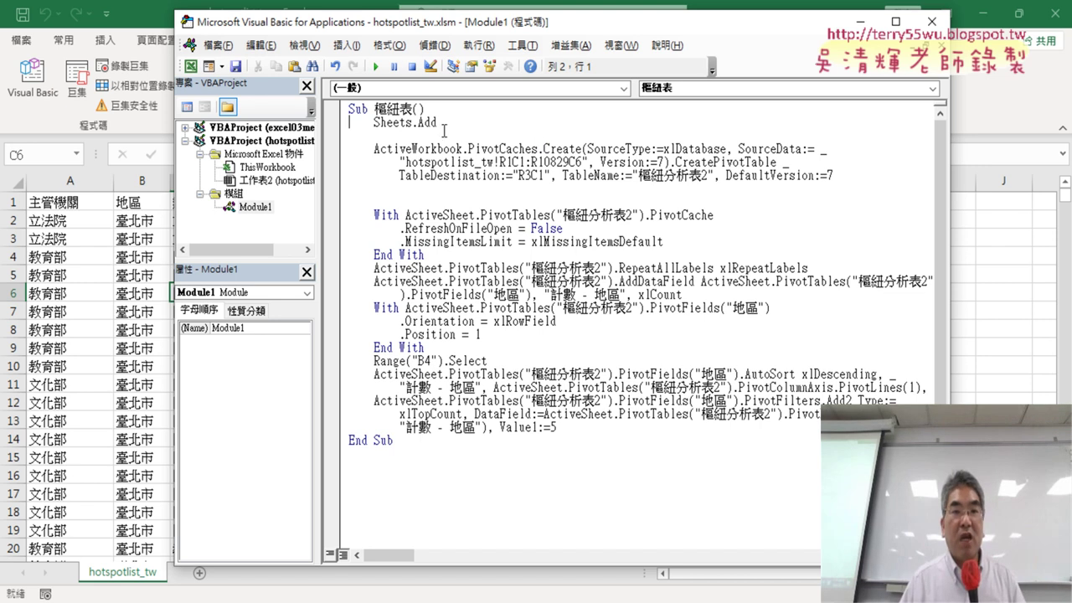
{"action": "left_click", "coordinate": [447, 136]}
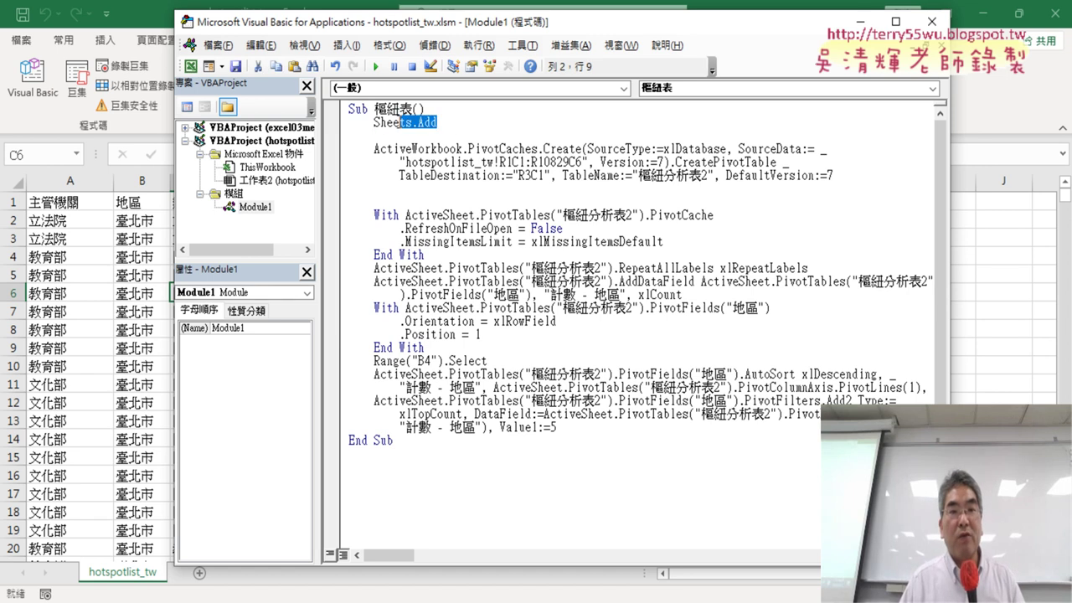
{"action": "left_click_drag", "start_coordinate": [442, 123], "coordinate": [375, 124]}
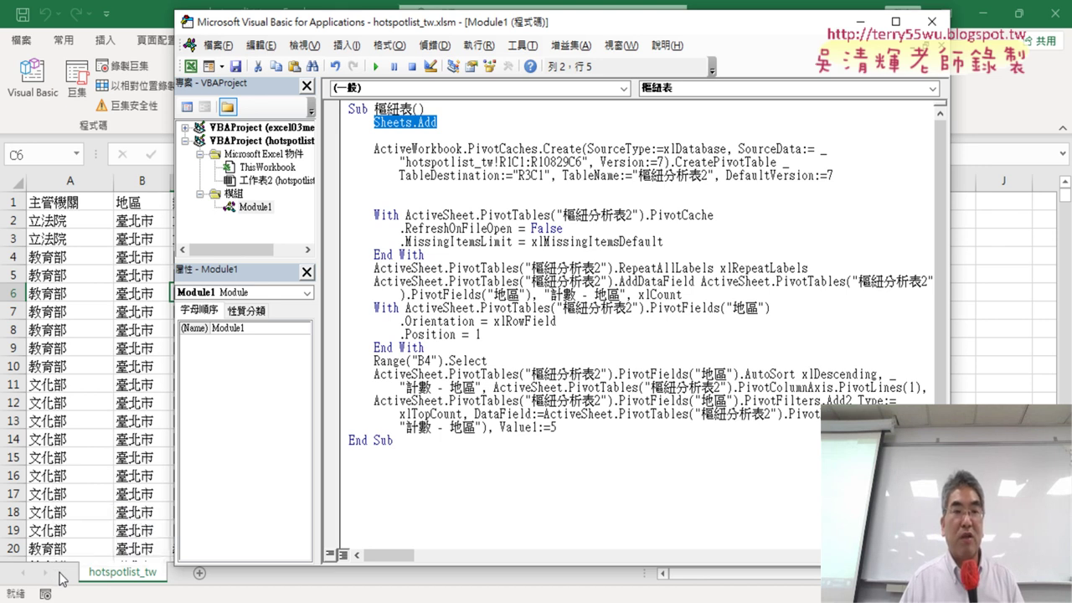
Step: Add the line ActiveSheet.Name = "WIFI熱點前五名縣市" below Sheets.Add
{"action": "key", "text": "Down"}
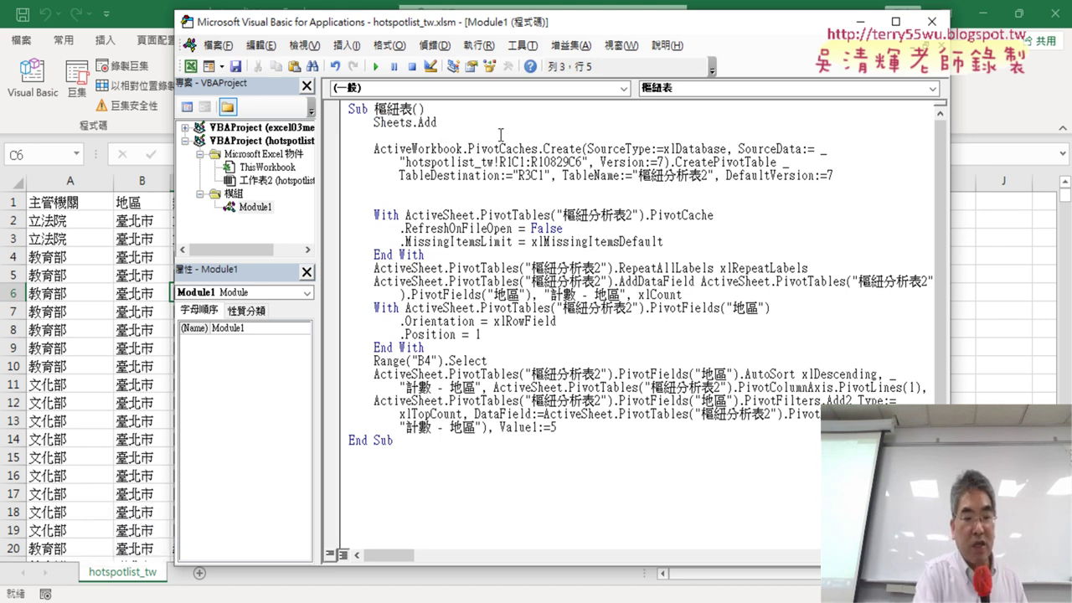
{"action": "type", "text": "a"}
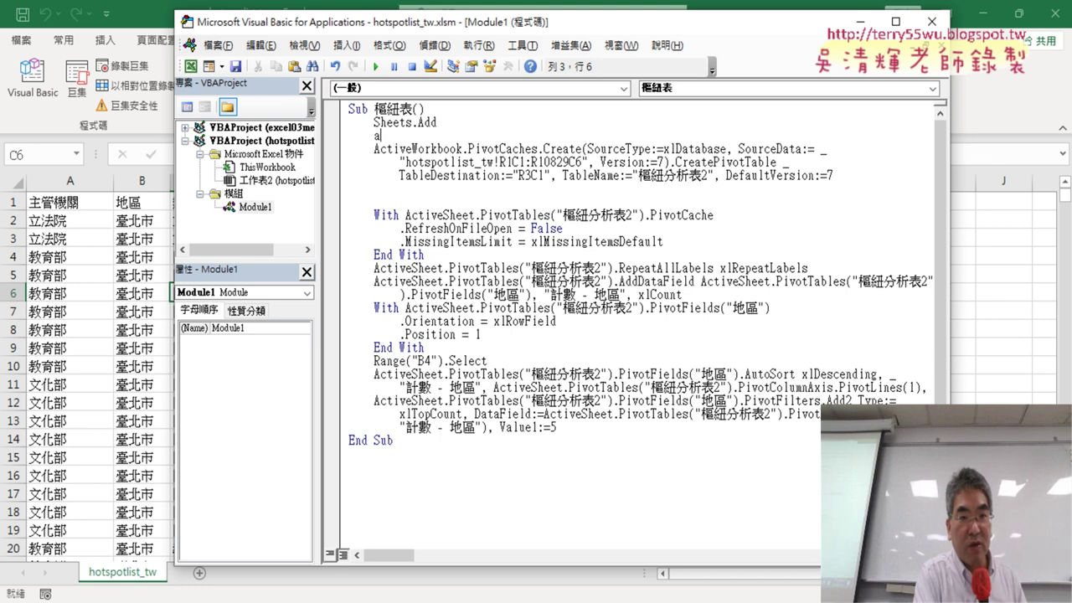
{"action": "type", "text": "c"}
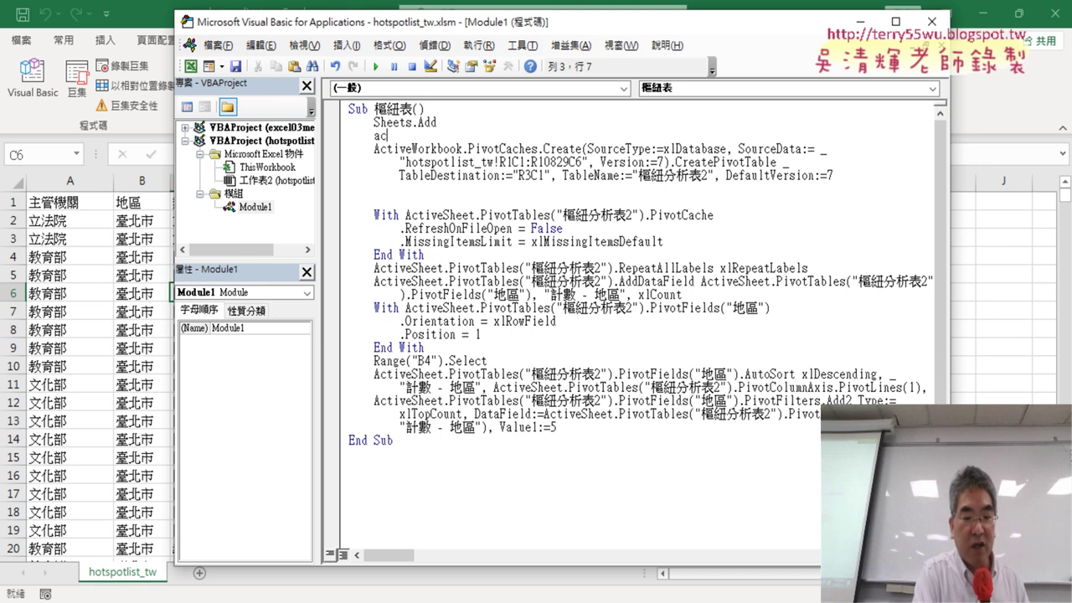
{"action": "type", "text": "tive"}
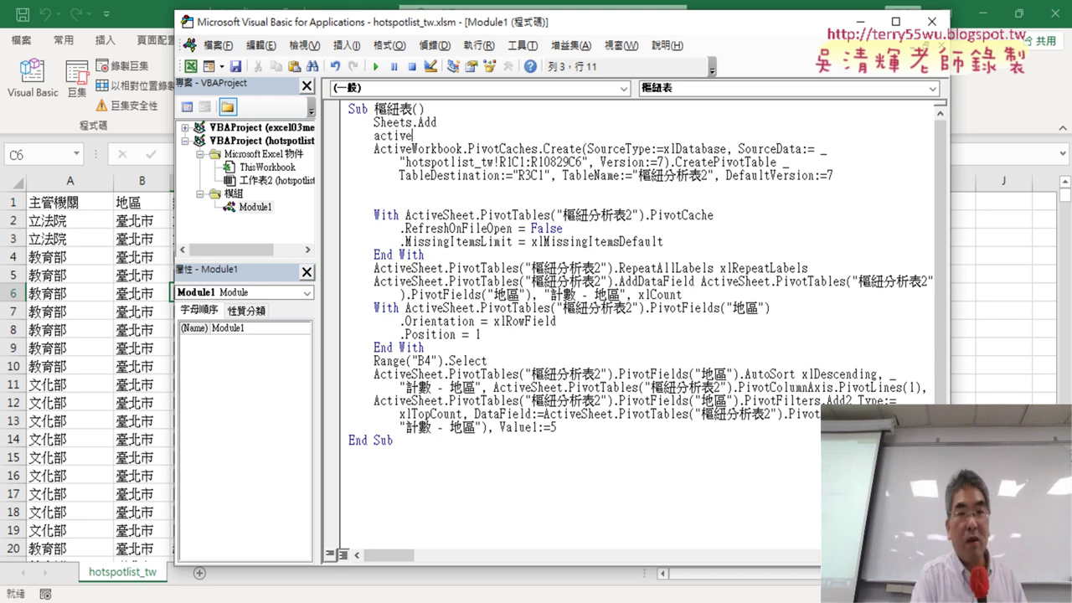
{"action": "type", "text": "s"}
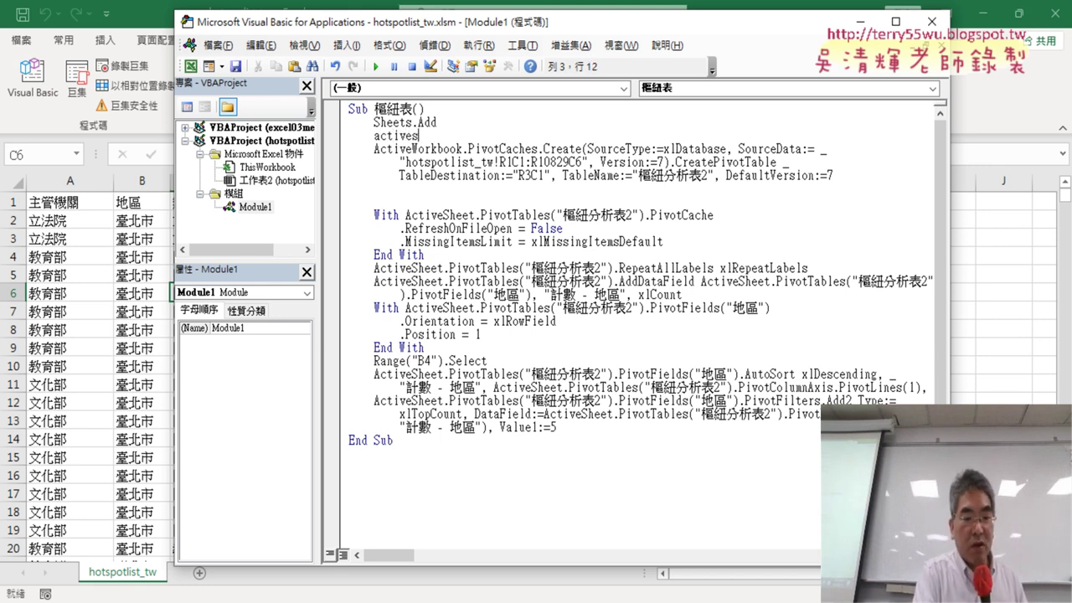
{"action": "type", "text": "heet"}
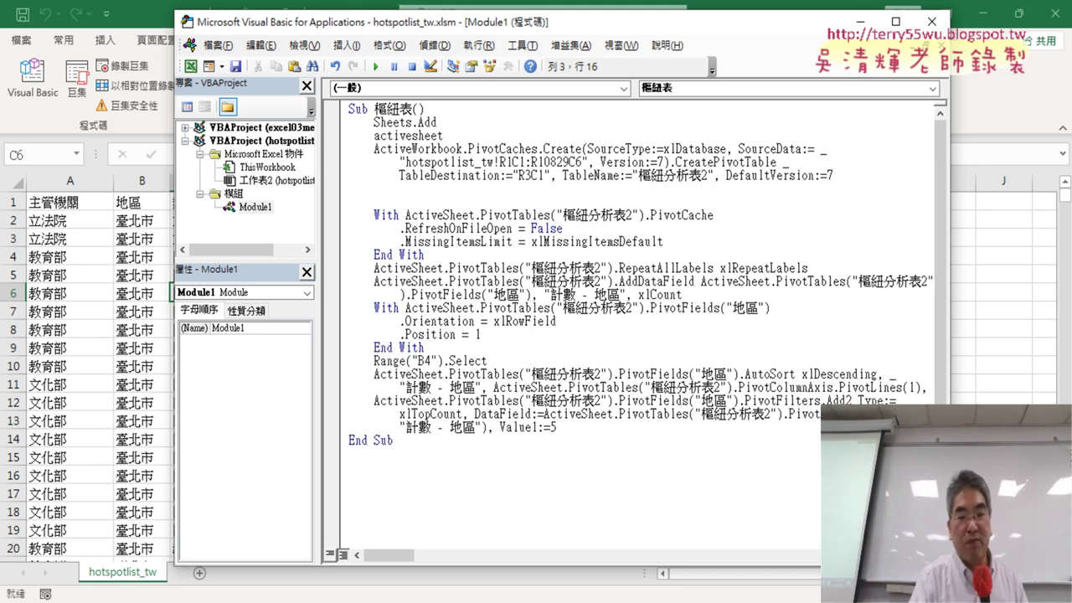
{"action": "type", "text": ".na"}
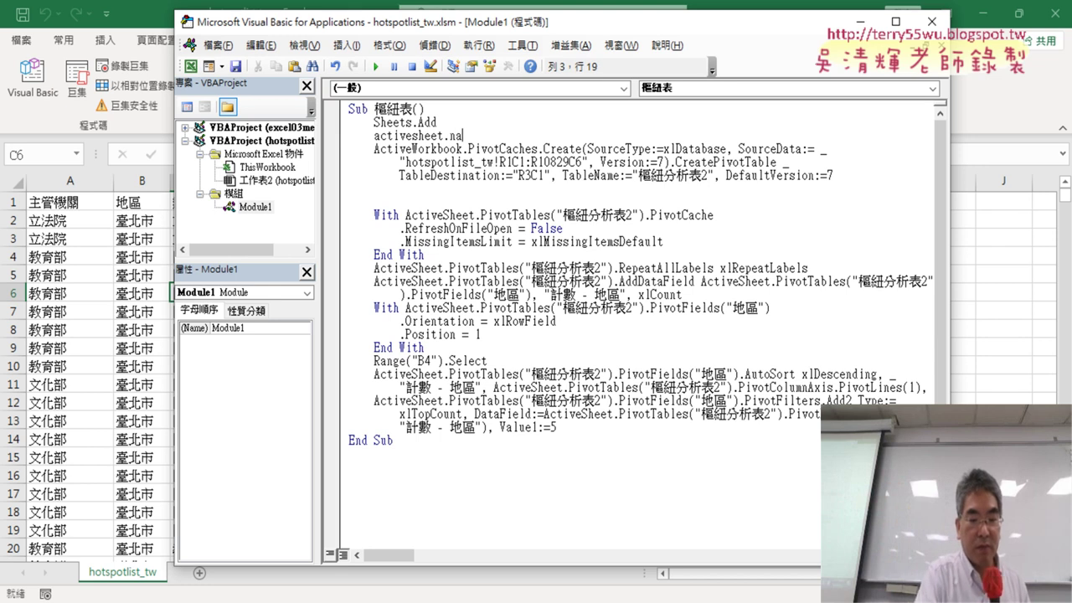
{"action": "type", "text": "me=\""}
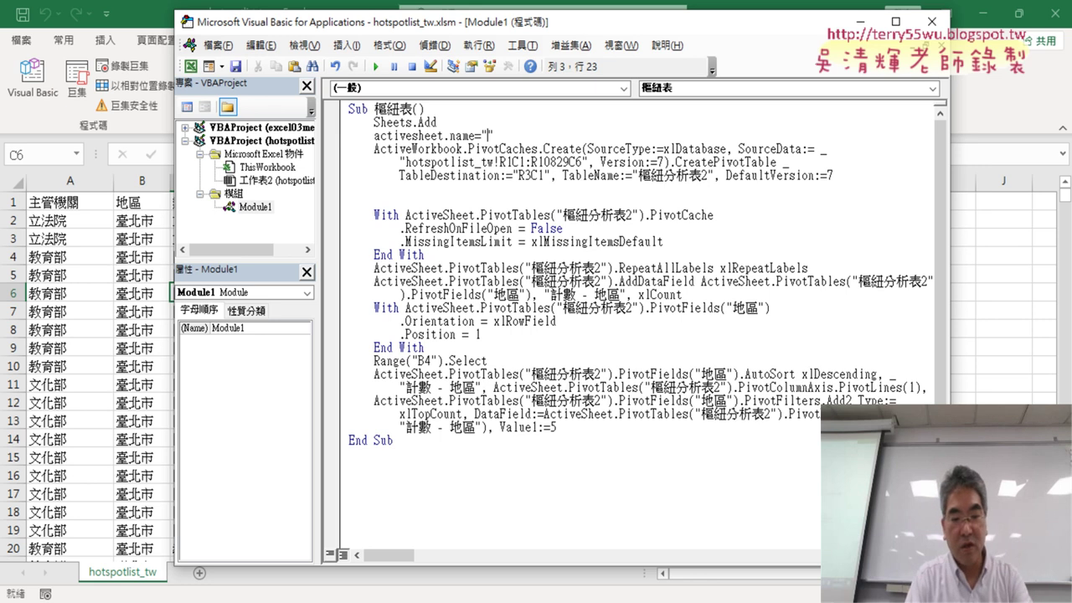
{"action": "type", "text": "WIFI\""}
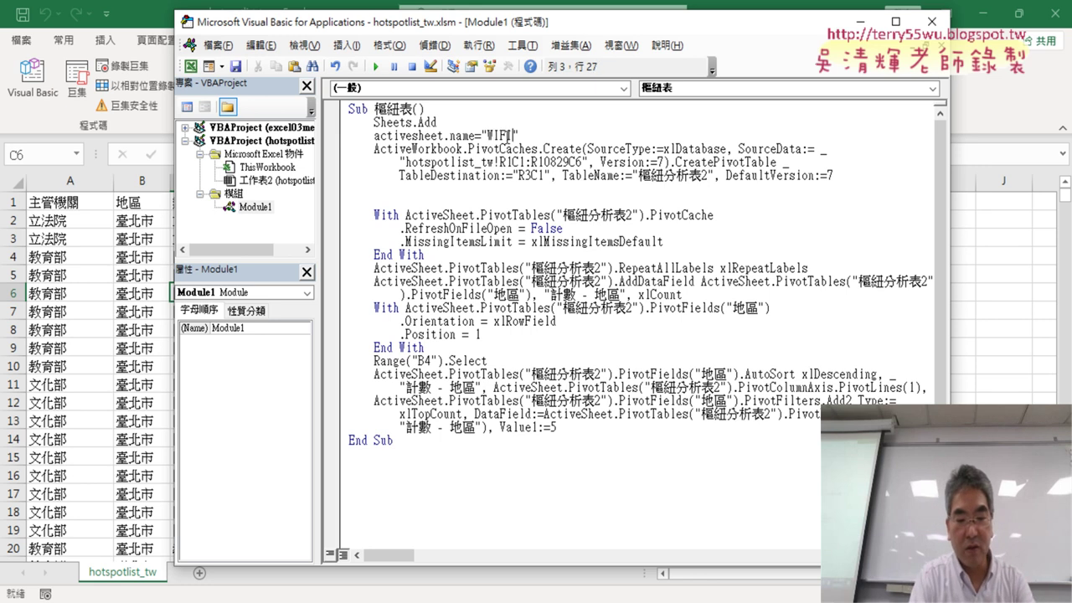
{"action": "key", "text": "Left"}
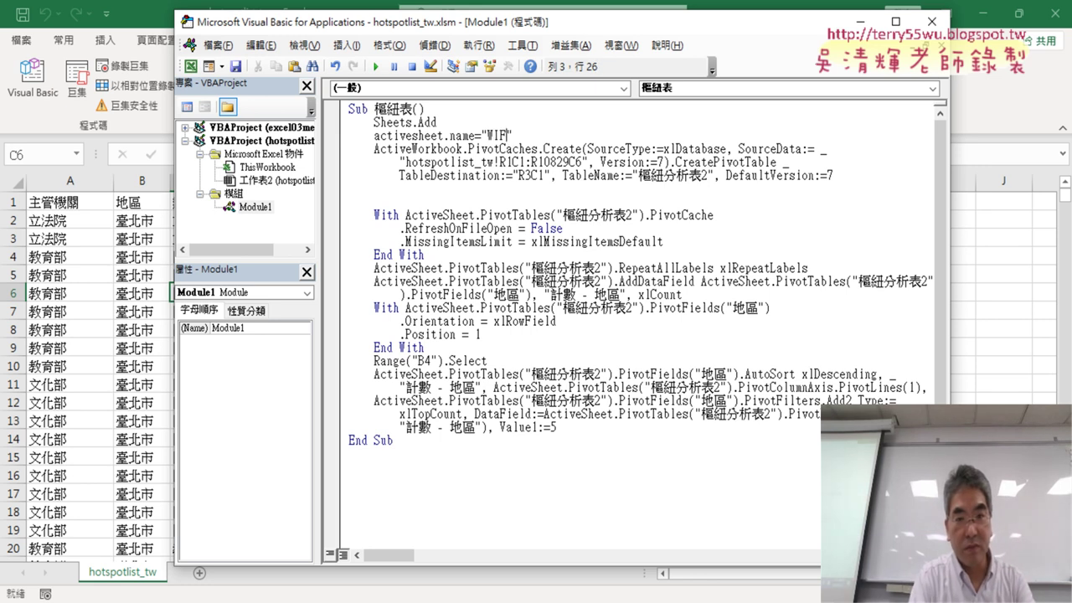
{"action": "type", "text": "熱點"}
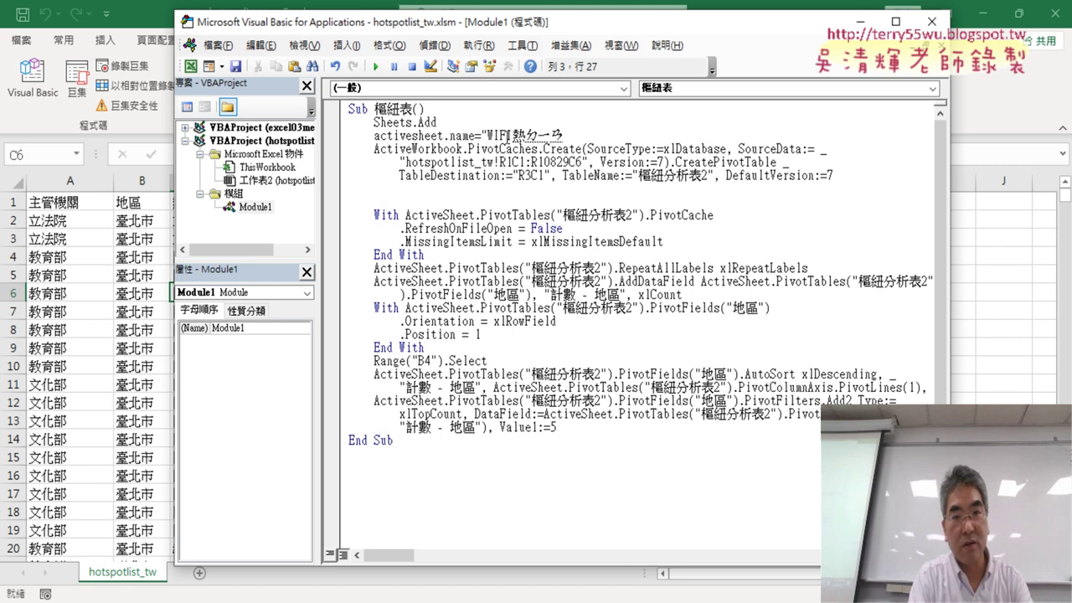
{"action": "type", "text": "前五"}
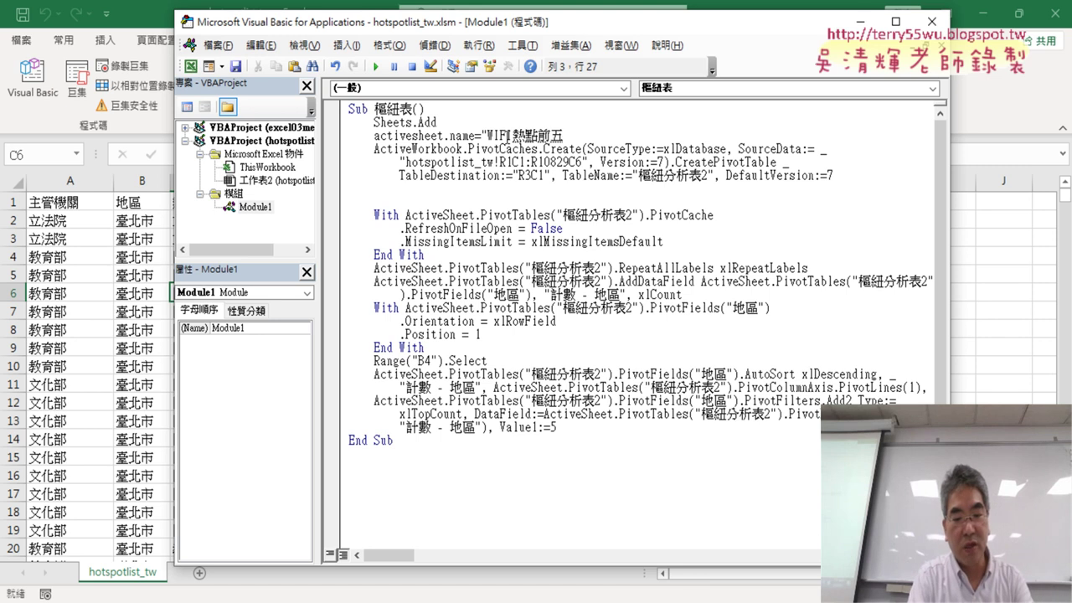
{"action": "type", "text": "名縣"}
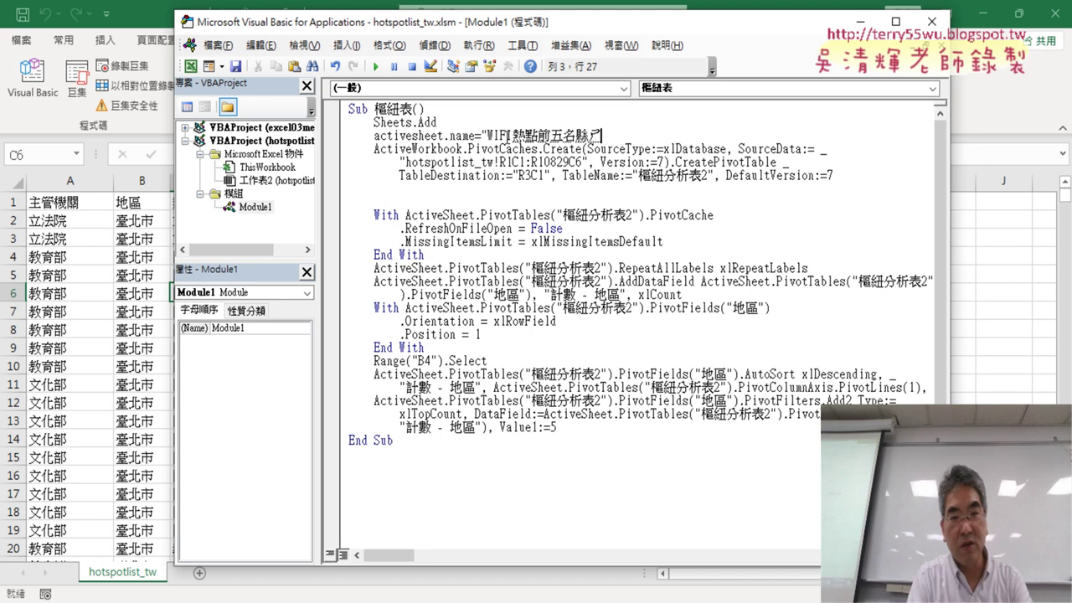
{"action": "type", "text": "市"}
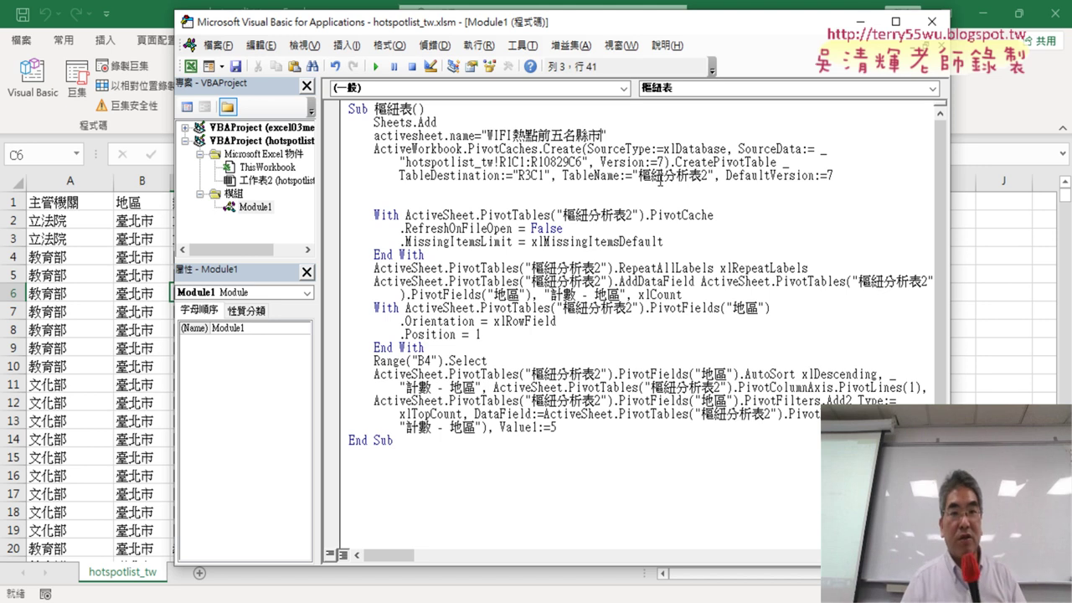
{"action": "left_click_drag", "start_coordinate": [487, 135], "coordinate": [601, 134]}
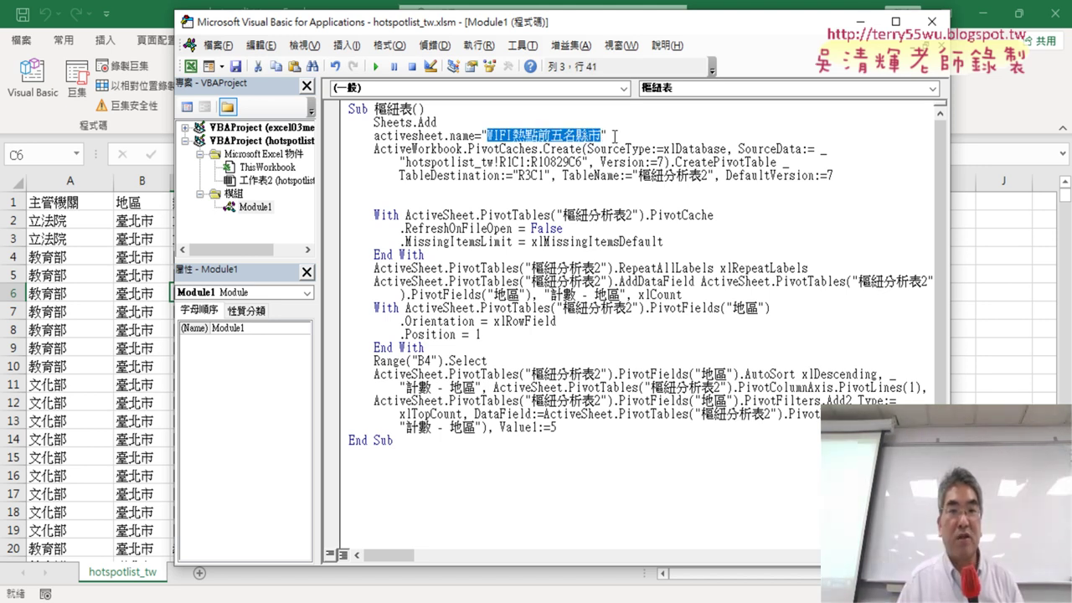
{"action": "left_click_drag", "start_coordinate": [614, 134], "coordinate": [374, 134]}
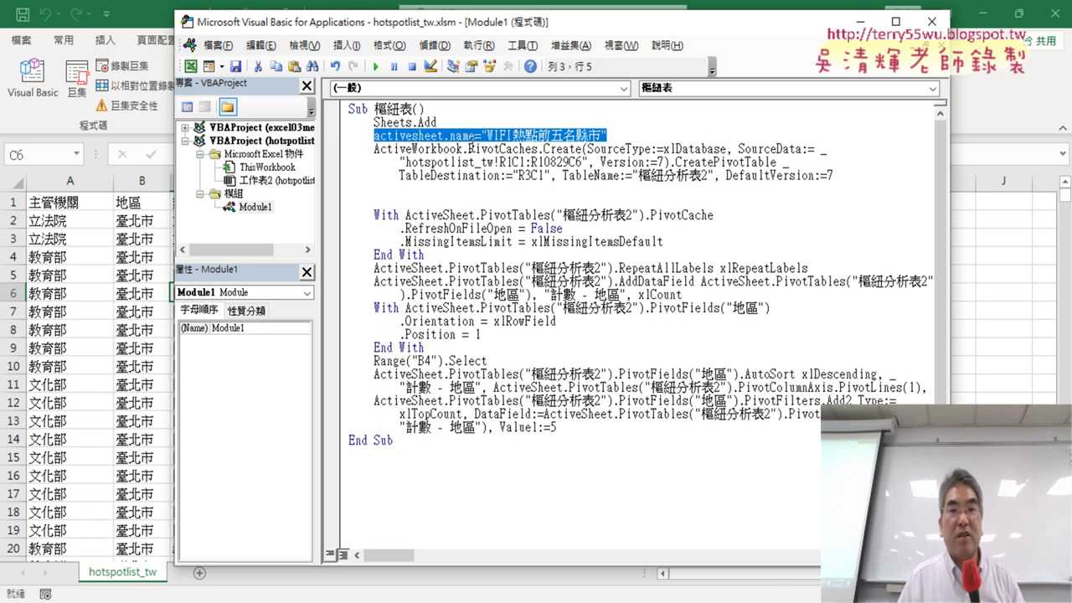
{"action": "left_click", "coordinate": [531, 175]}
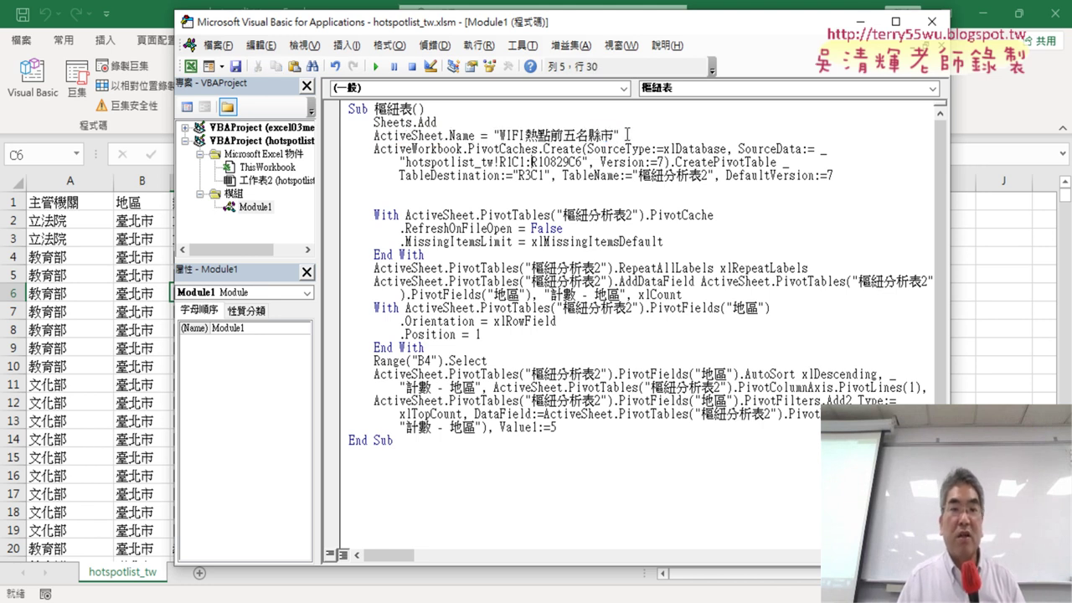
Step: Check the auto-capitalized ActiveSheet statement, then close the VBA editor
{"action": "left_click_drag", "start_coordinate": [620, 135], "coordinate": [374, 135]}
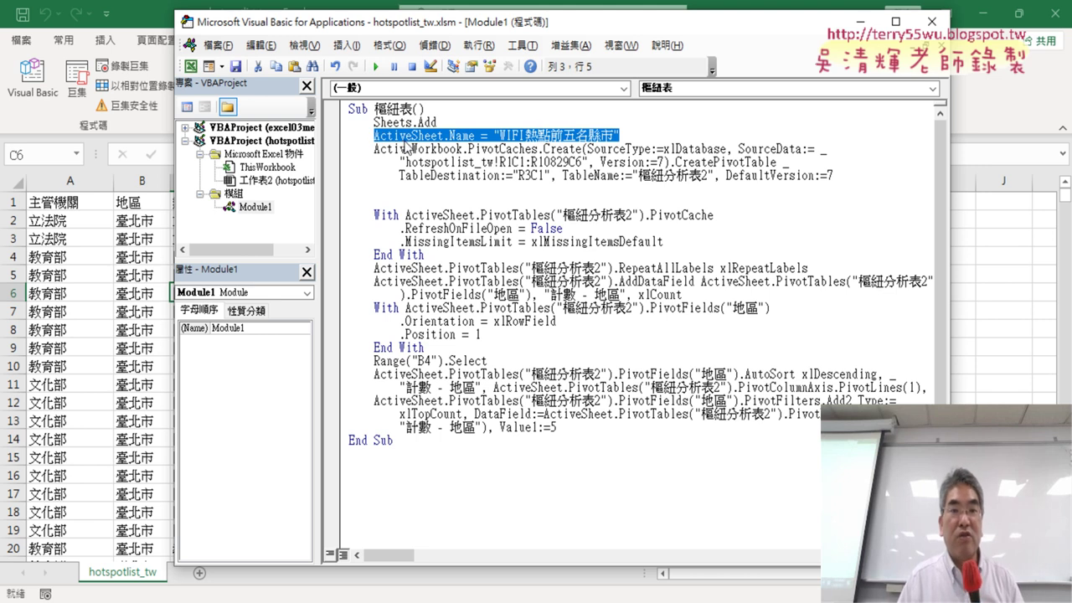
{"action": "left_click", "coordinate": [393, 161]}
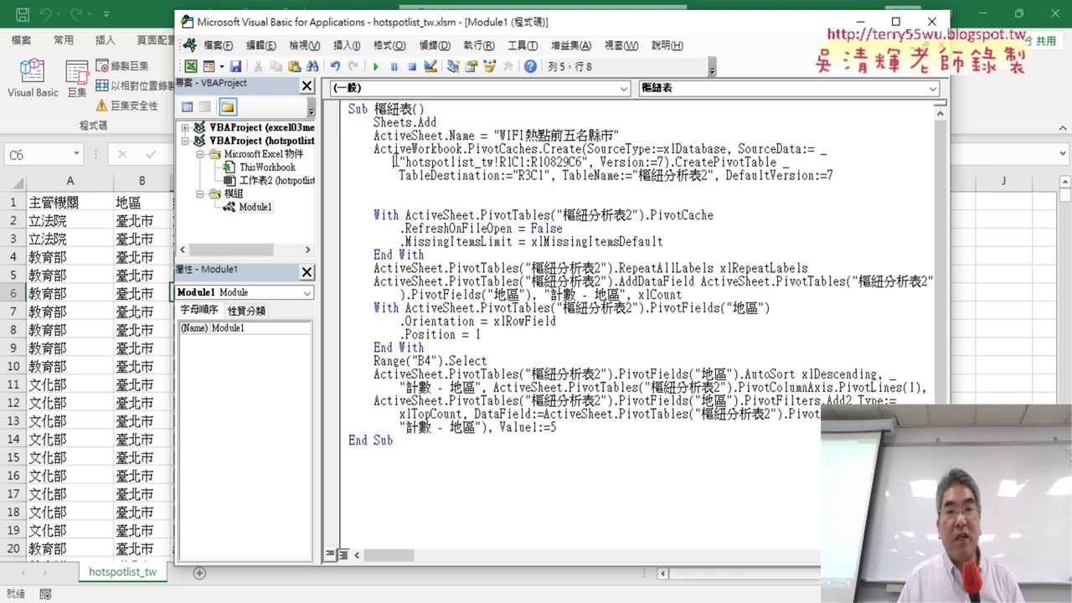
{"action": "left_click_drag", "start_coordinate": [374, 136], "coordinate": [411, 135]}
{"action": "left_click", "coordinate": [416, 136]}
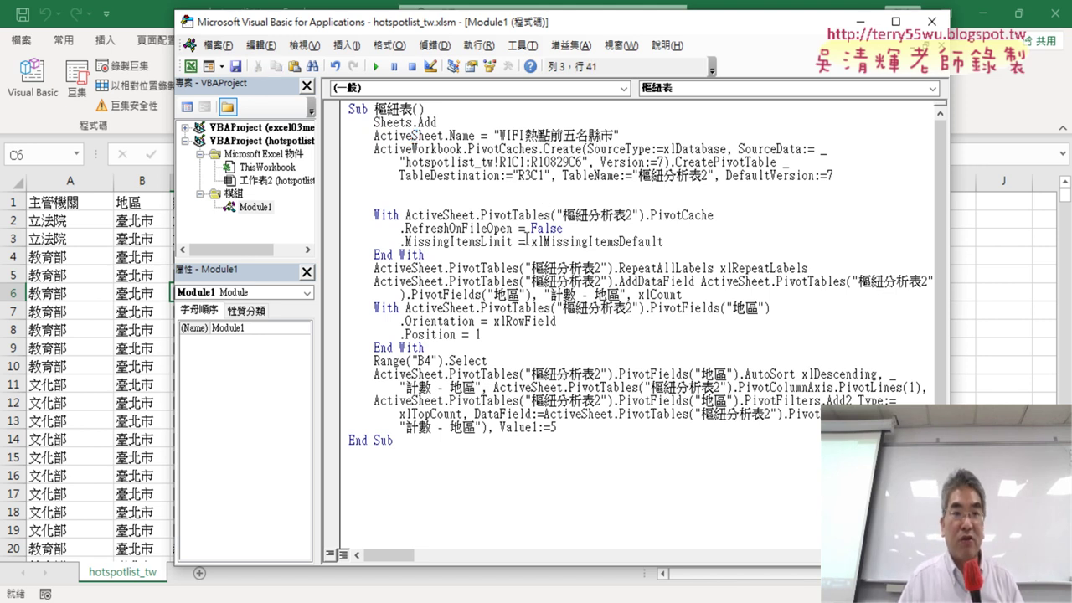
{"action": "left_click", "coordinate": [541, 187]}
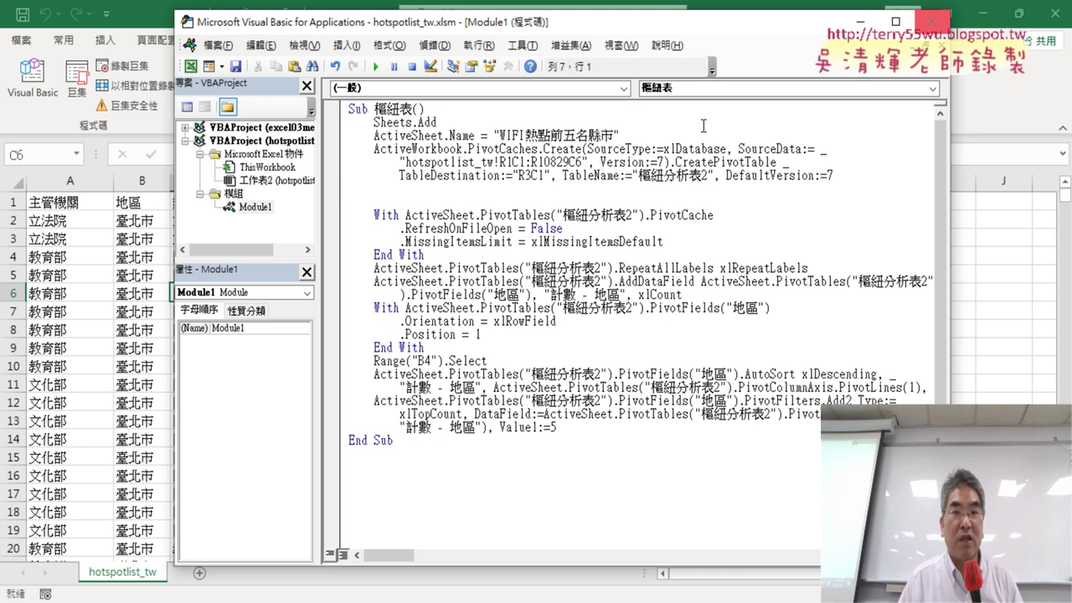
{"action": "left_click_drag", "start_coordinate": [625, 135], "coordinate": [501, 149]}
{"action": "left_click", "coordinate": [335, 136]}
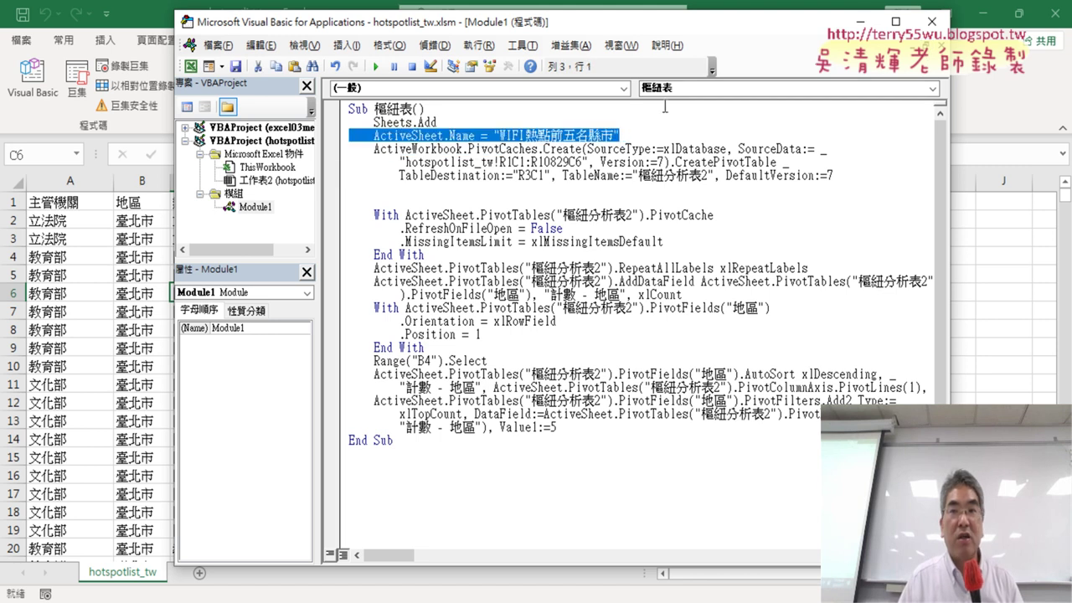
{"action": "left_click", "coordinate": [932, 21]}
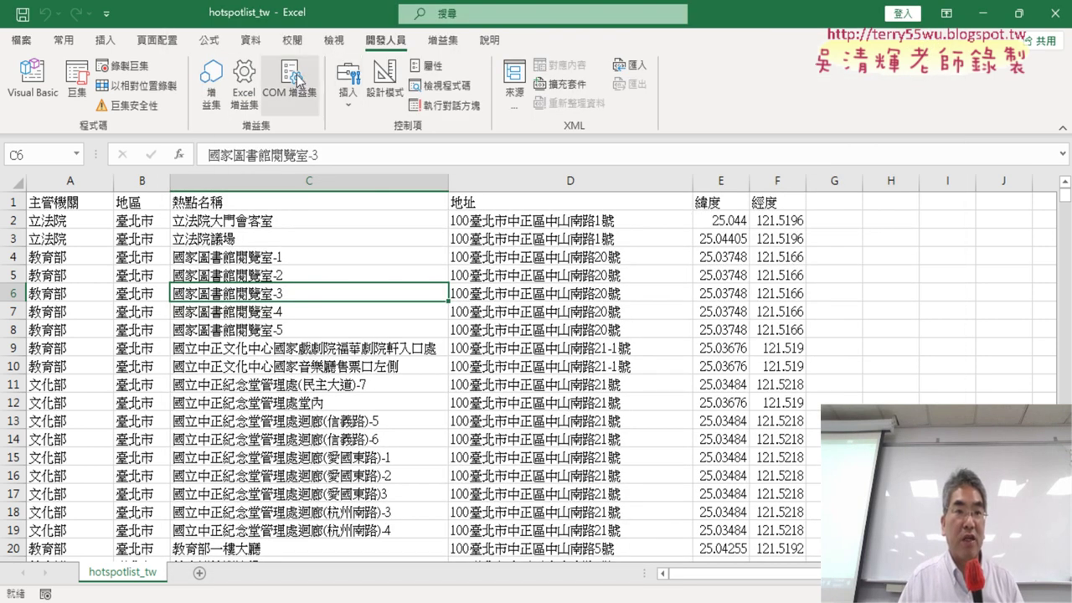
{"action": "left_click", "coordinate": [77, 94]}
{"action": "left_click", "coordinate": [514, 289]}
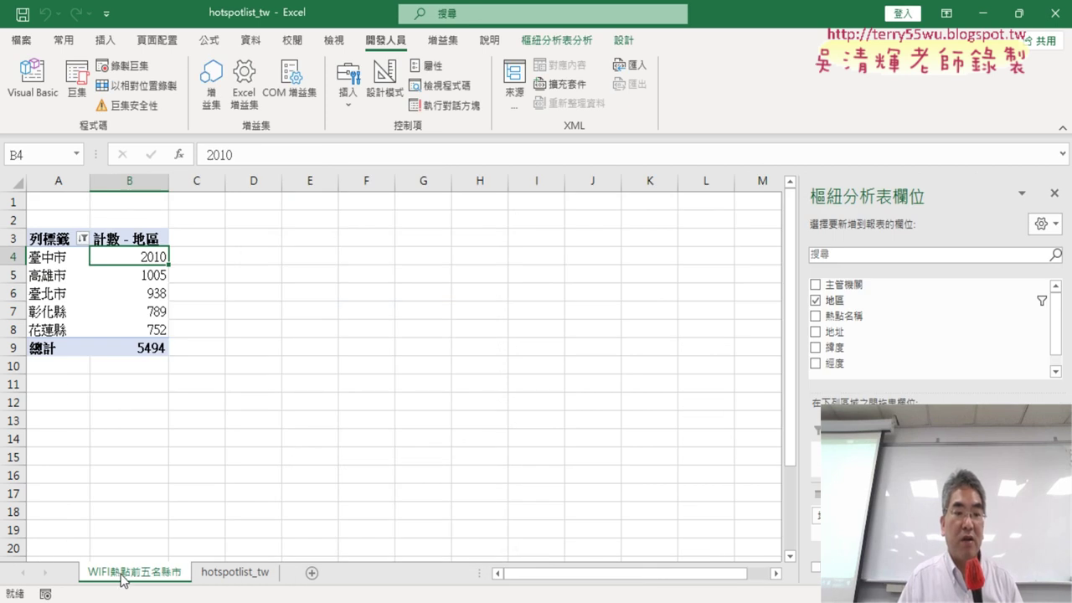
{"action": "right_click", "coordinate": [167, 578]}
{"action": "left_click", "coordinate": [201, 368]}
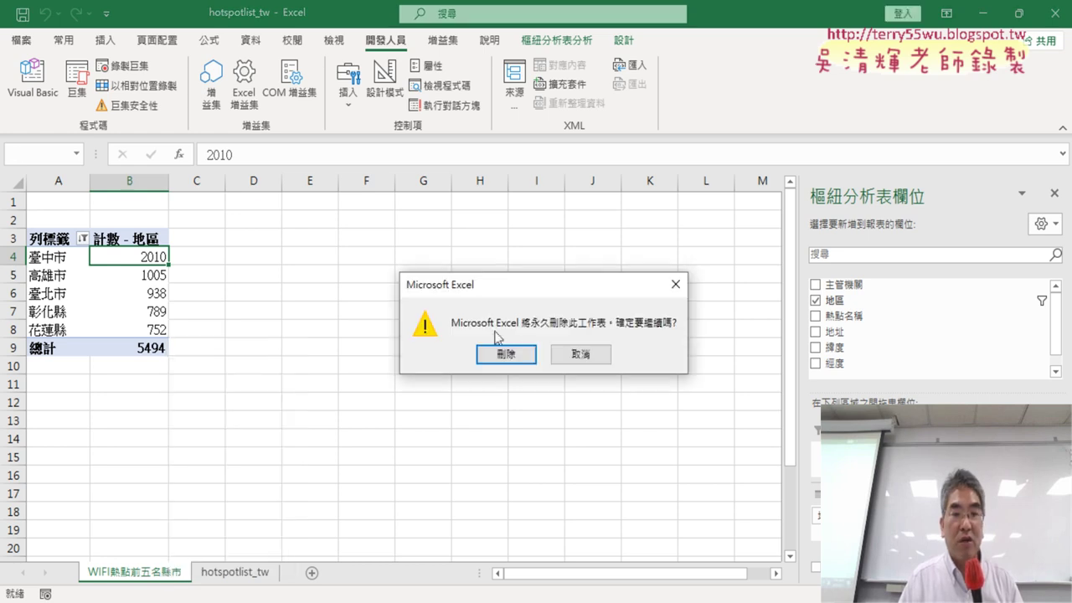
{"action": "left_click", "coordinate": [521, 352]}
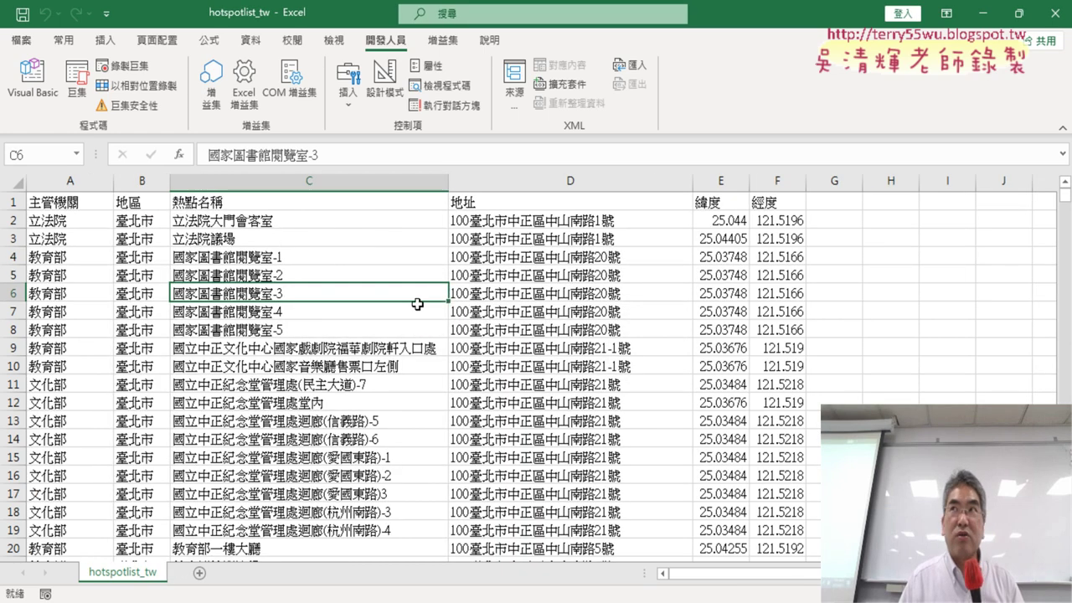
Step: Open the 樞紐表 macro code and select its pivot table destination "R3C1"
{"action": "left_click", "coordinate": [76, 79]}
{"action": "left_click", "coordinate": [523, 347]}
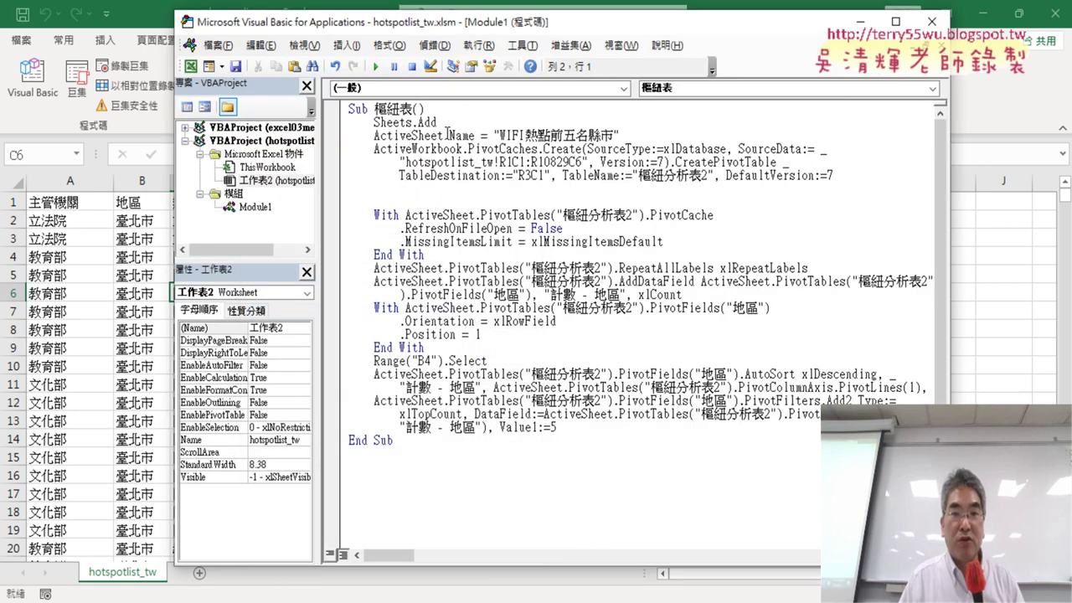
{"action": "left_click_drag", "start_coordinate": [399, 176], "coordinate": [518, 176]}
{"action": "left_click", "coordinate": [525, 177]}
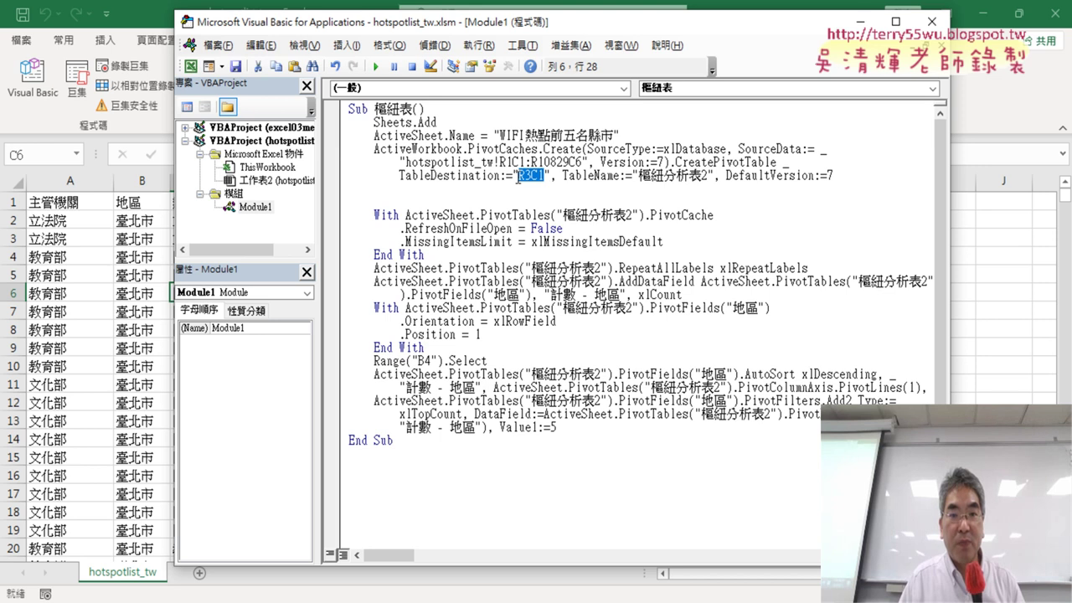